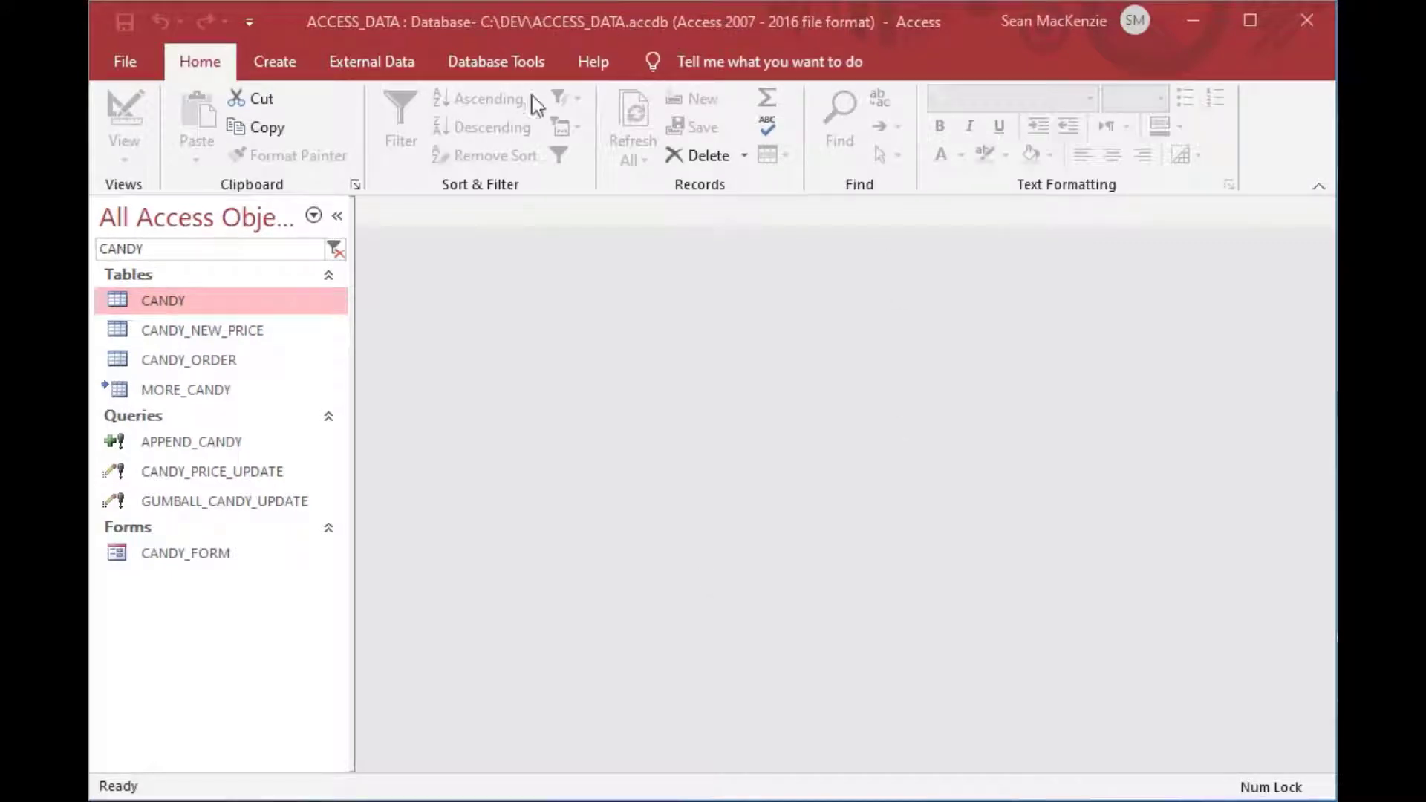
Step: Open the CANDY table and widen its CandyName and CandyType columns to fit their contents
click(115, 302)
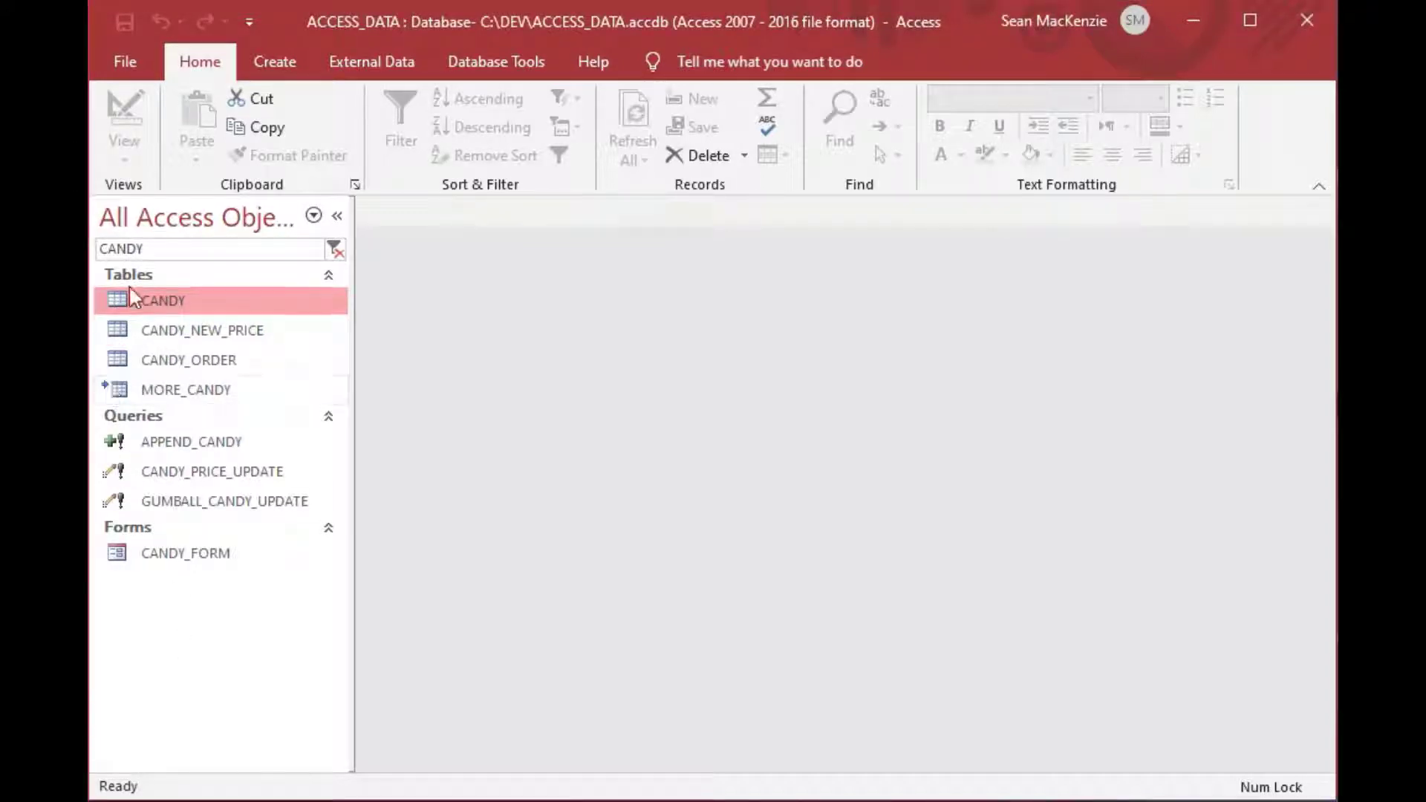
double_click(117, 301)
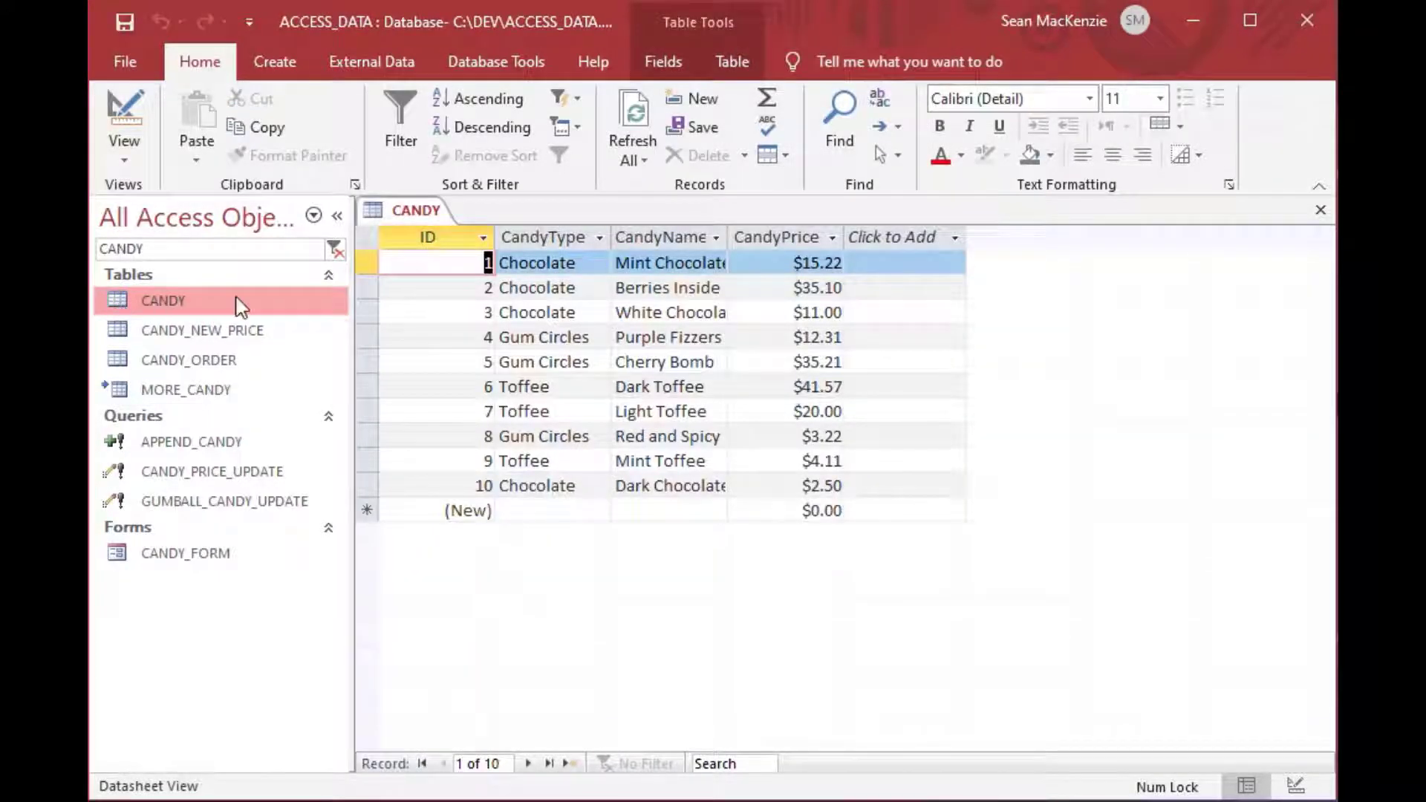
double_click(732, 249)
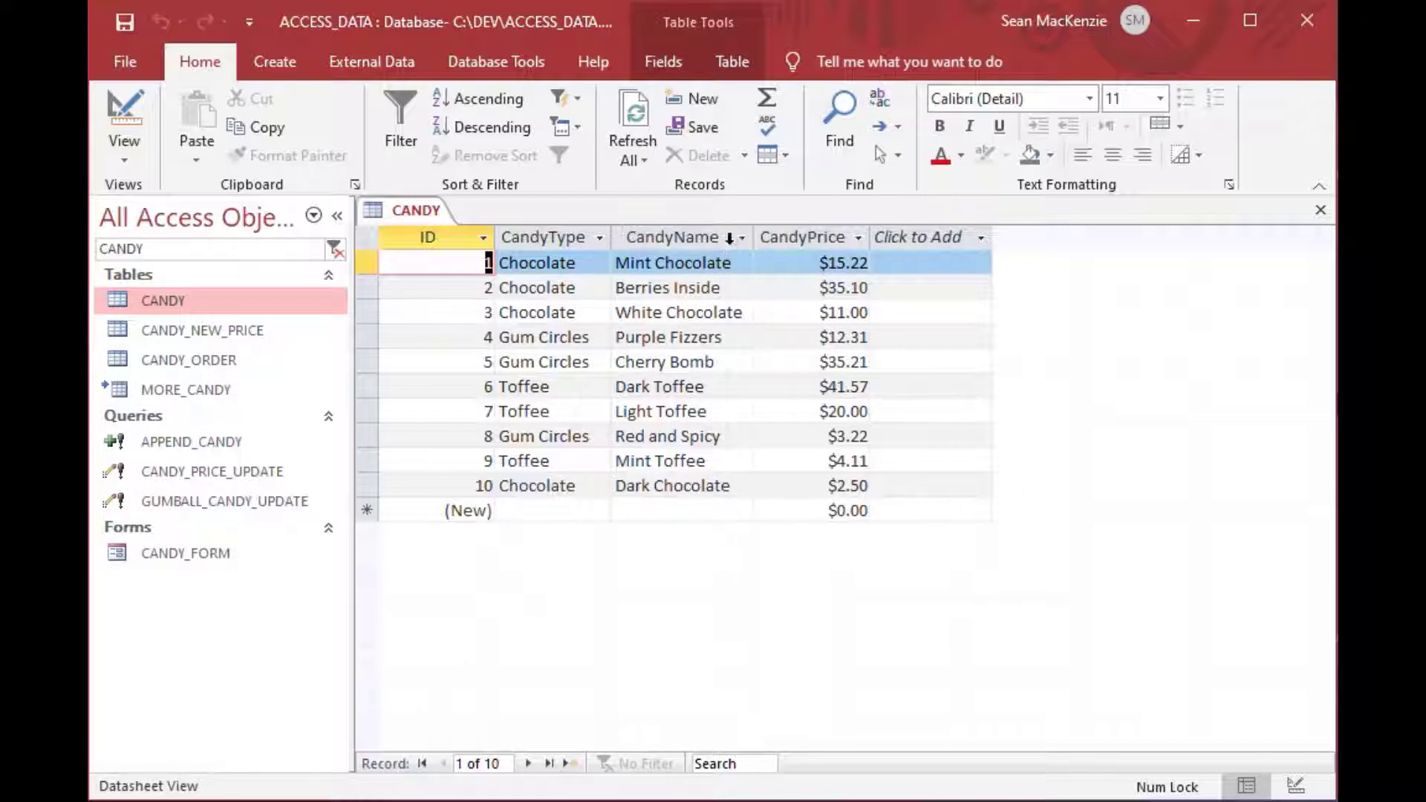
double_click(612, 236)
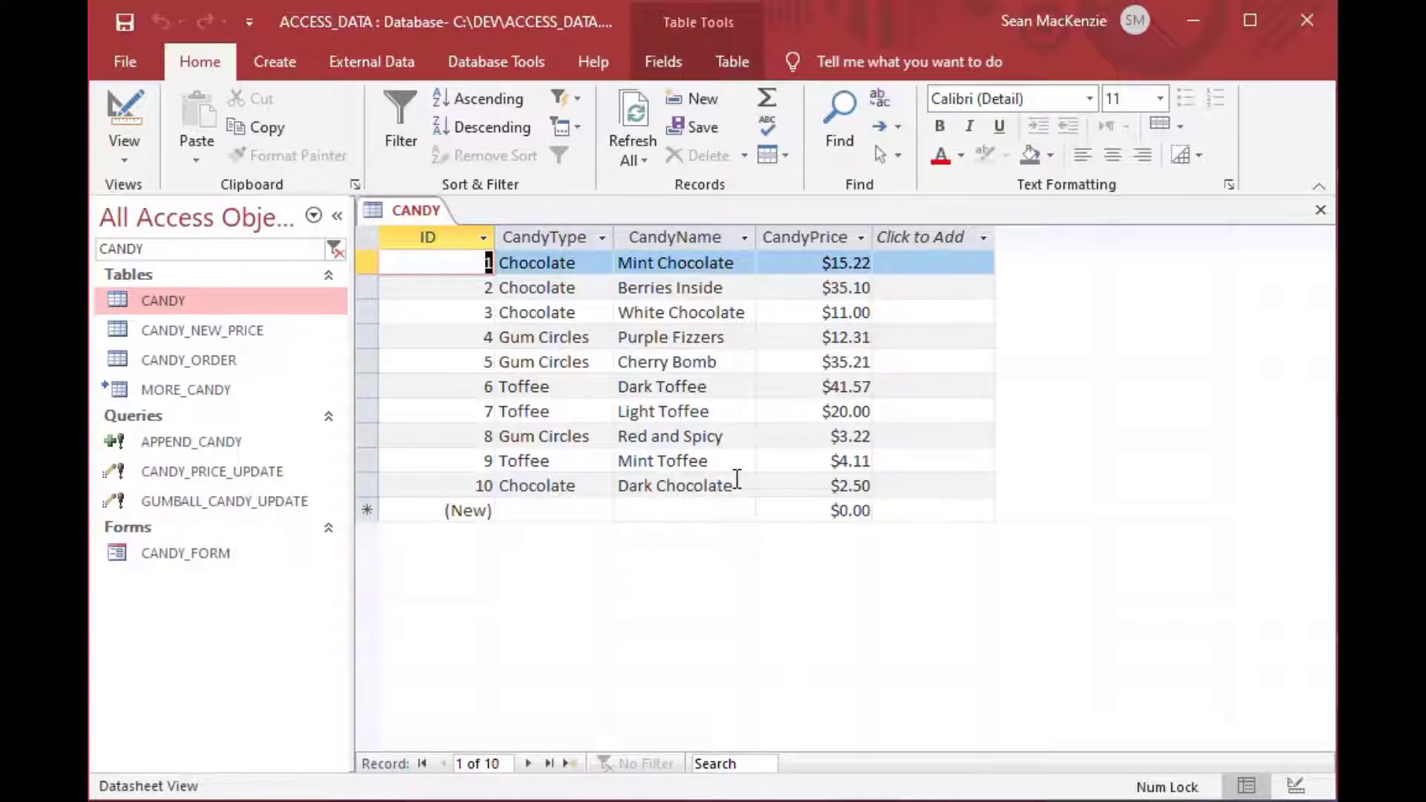
Step: Select the Mint Toffee name in the CANDY table, and close the table with its layout changes saved
drag(735, 460, 619, 460)
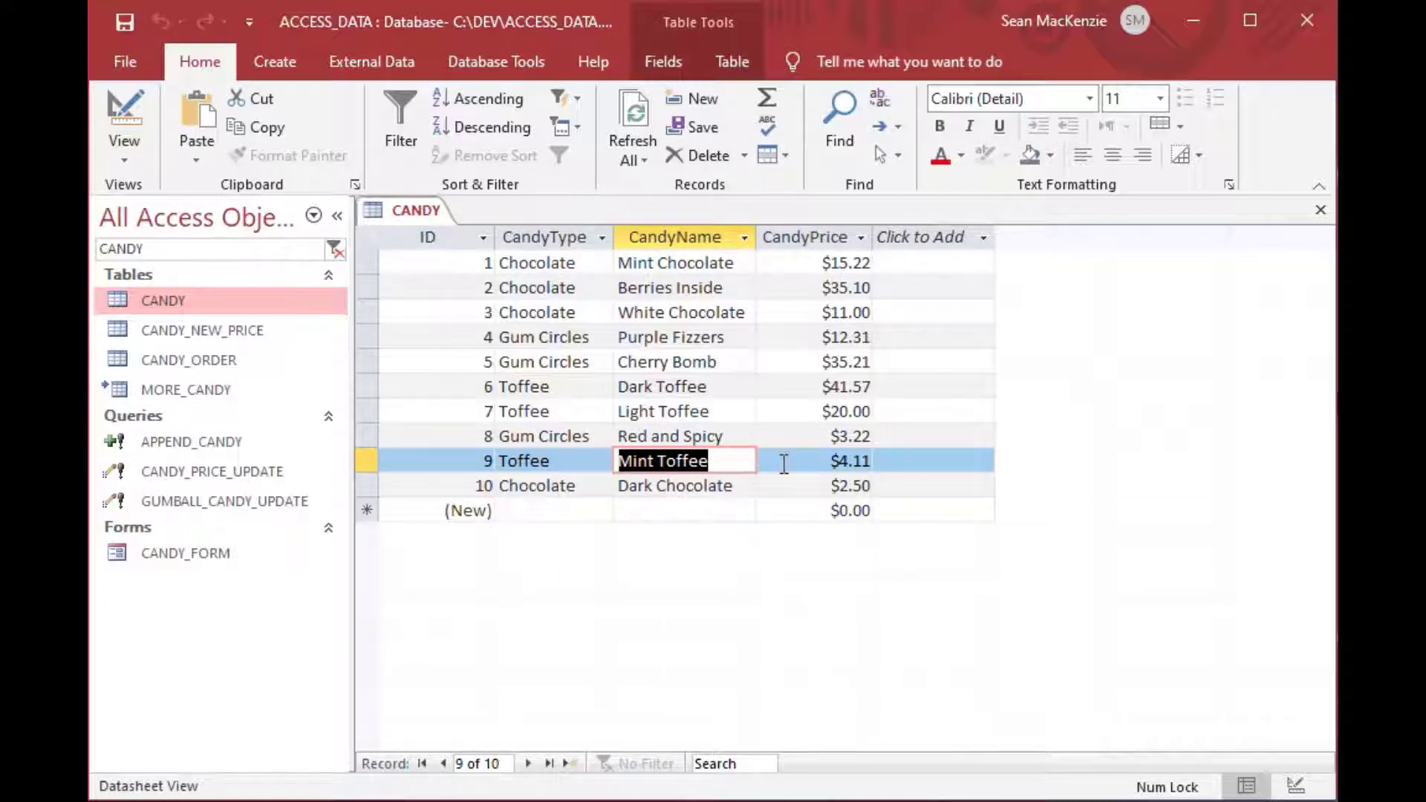
click(1321, 211)
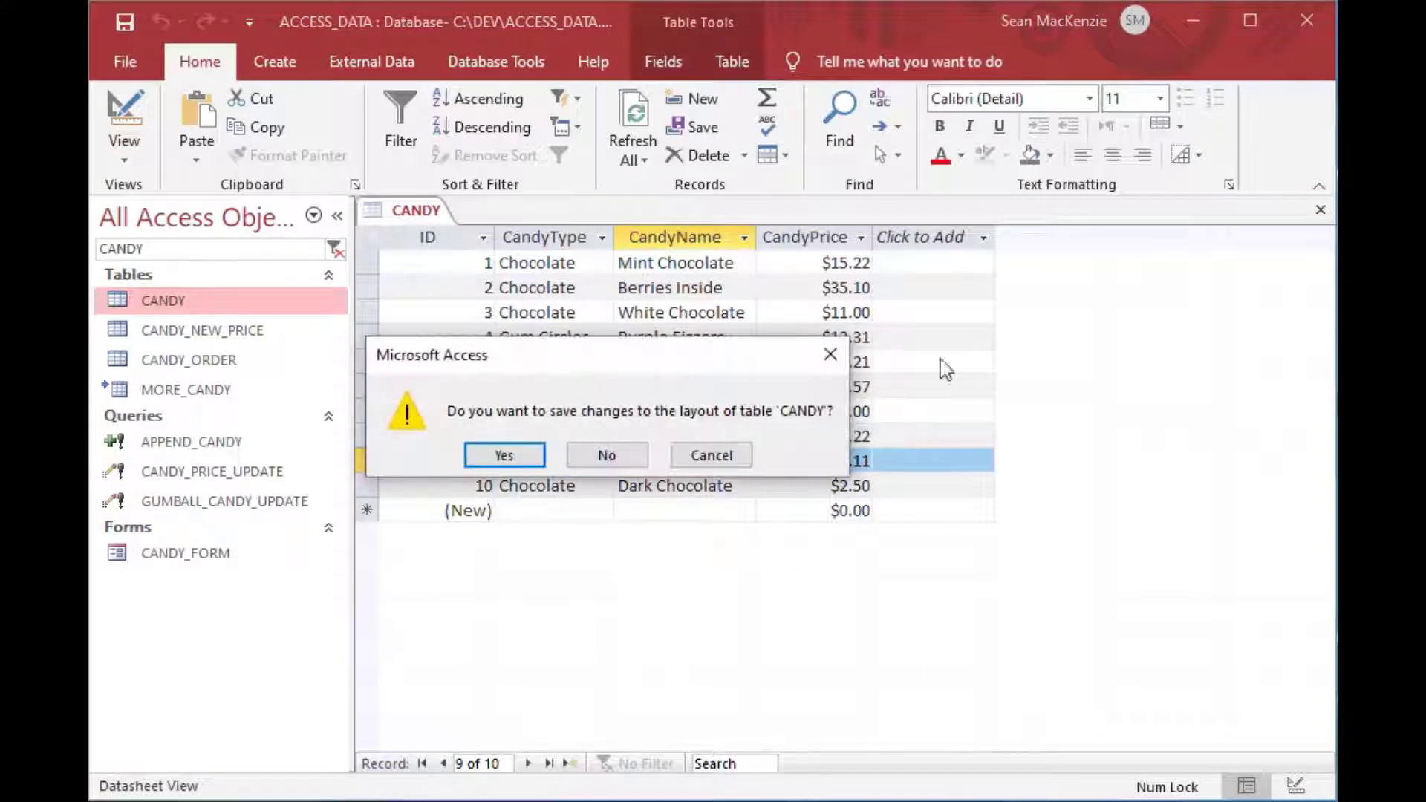
click(507, 456)
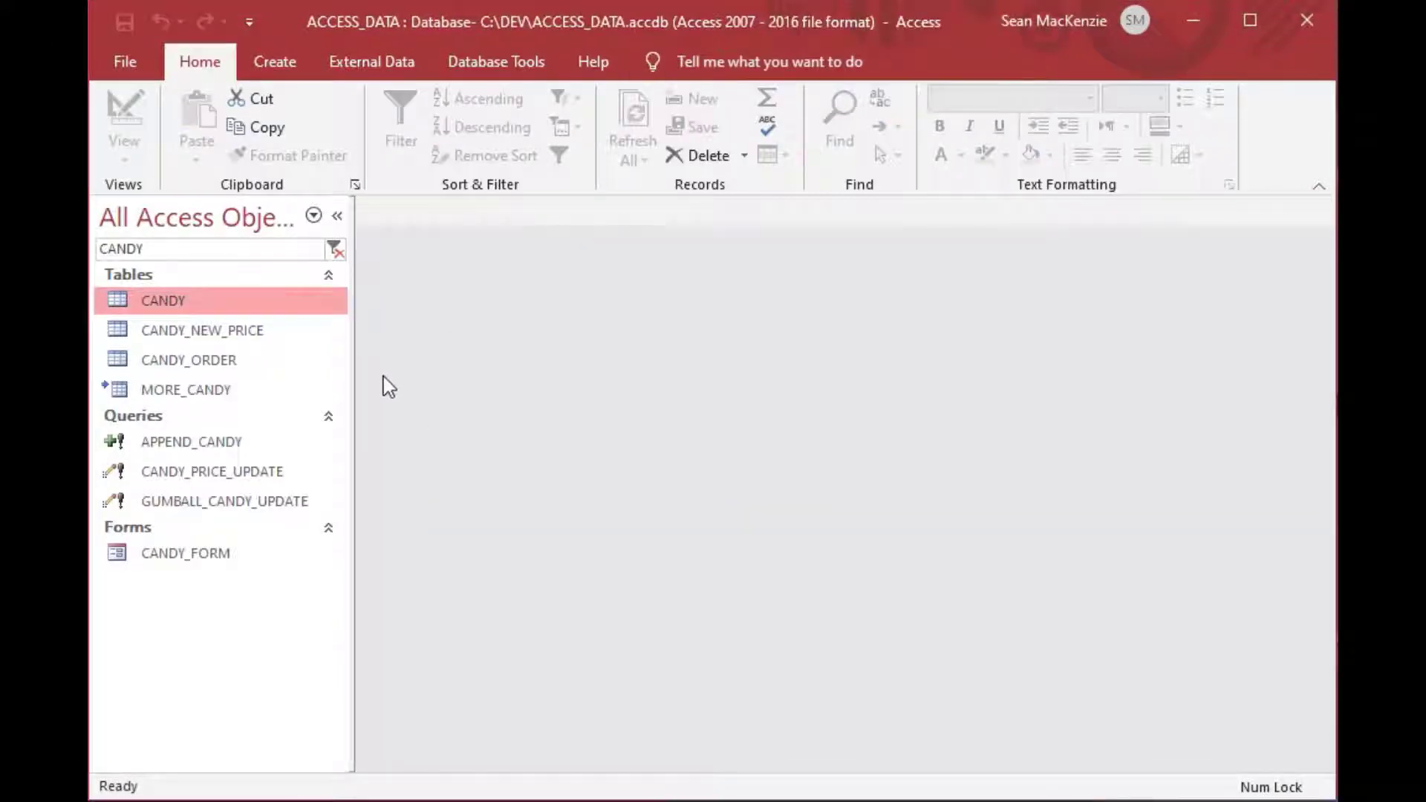
Step: Create a new query in design view with the CANDY table as its source
click(276, 66)
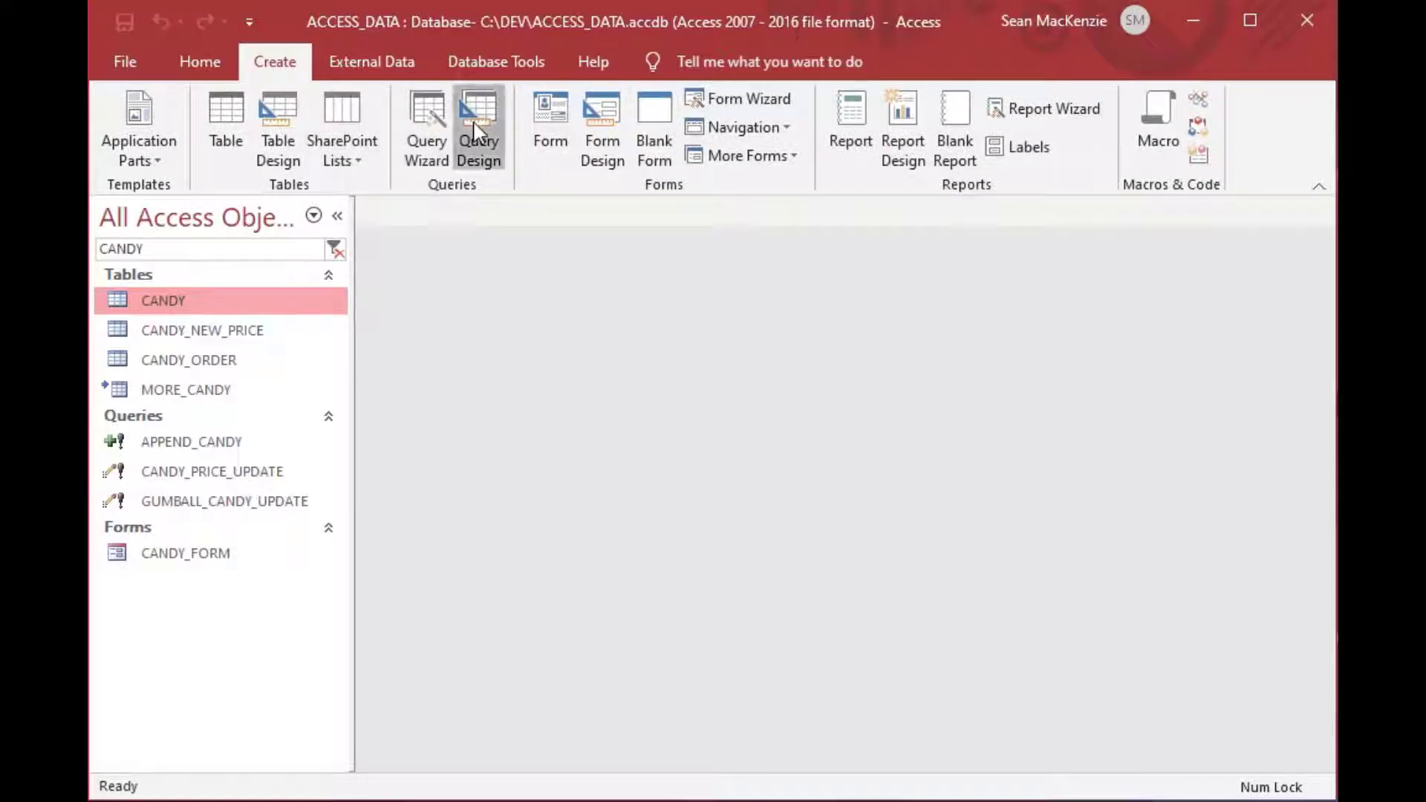
click(477, 133)
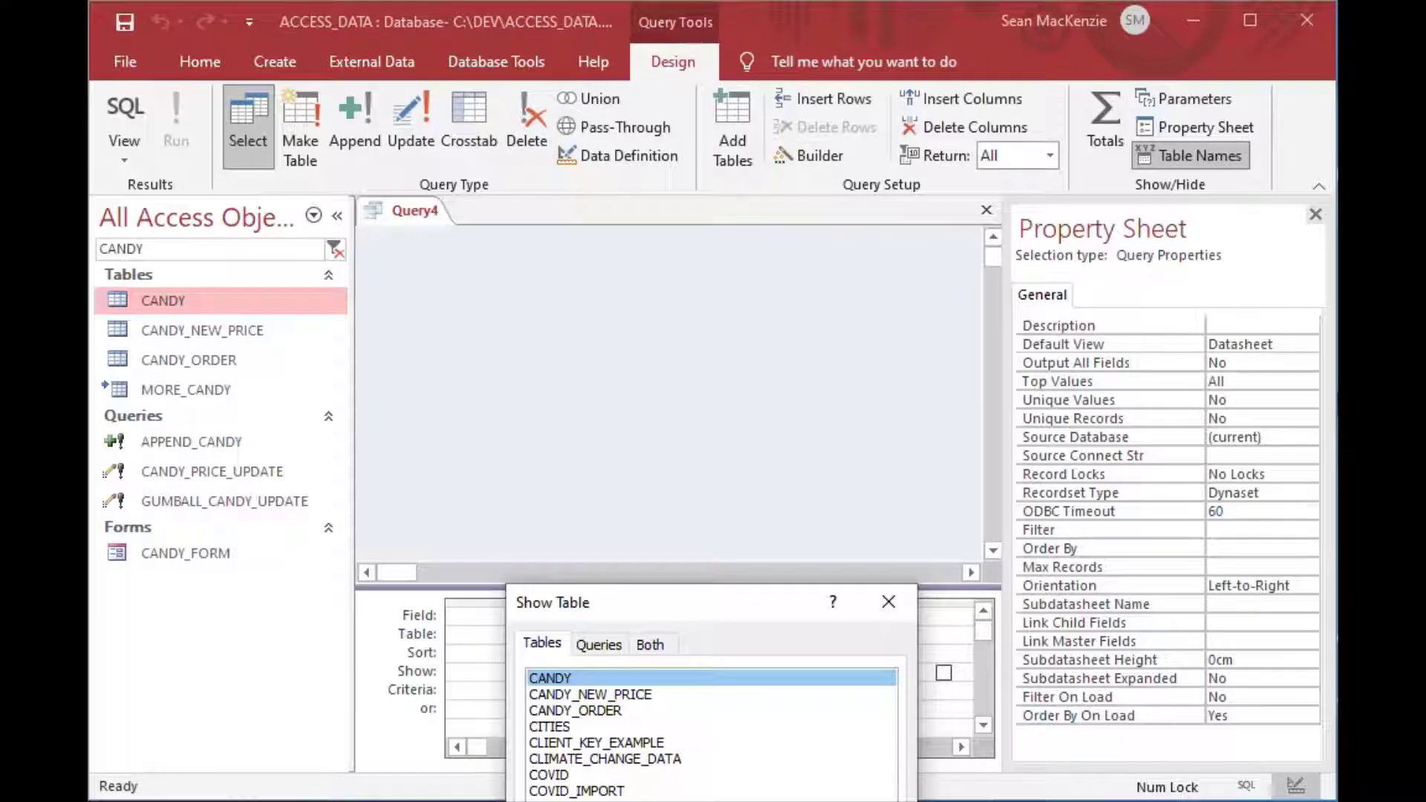
key(Escape)
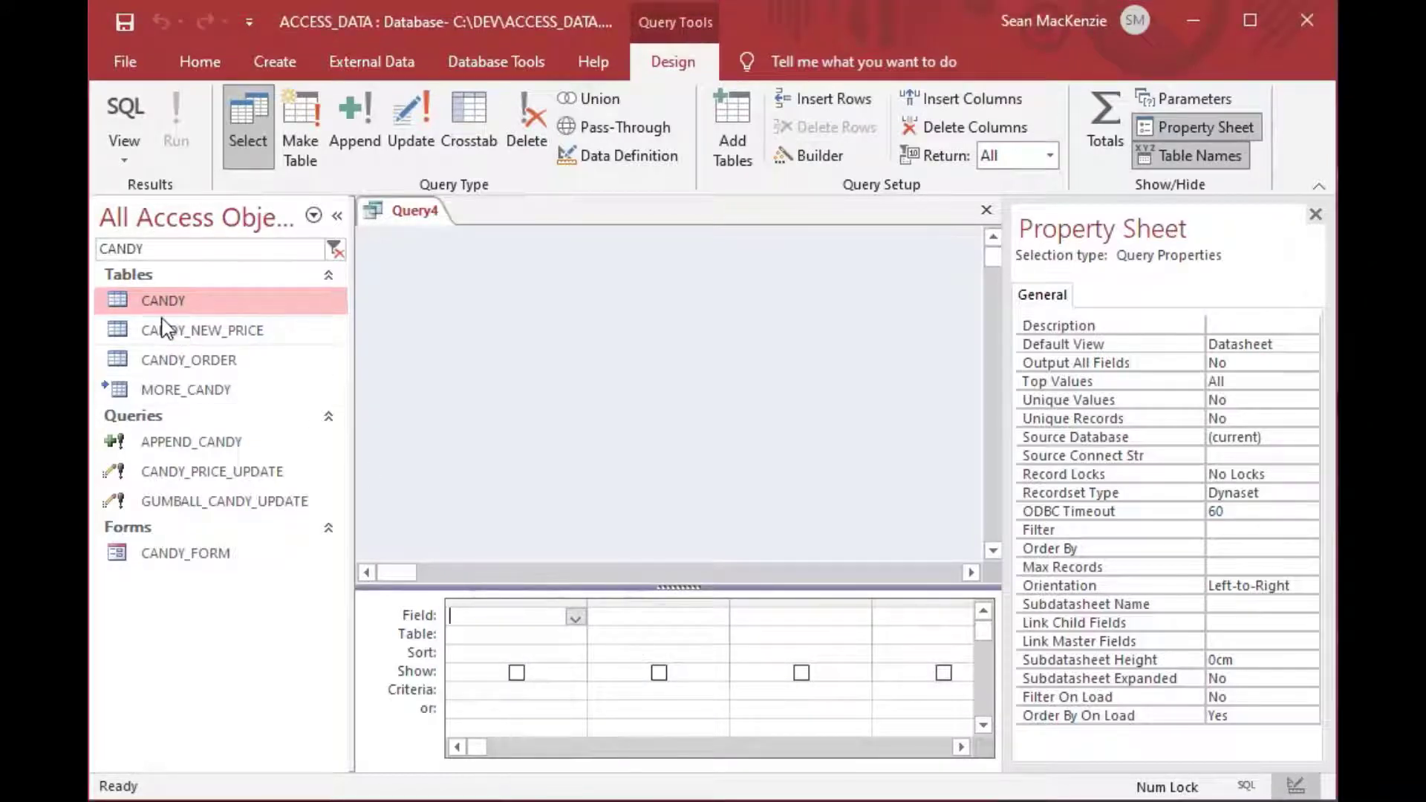
drag(125, 316, 607, 309)
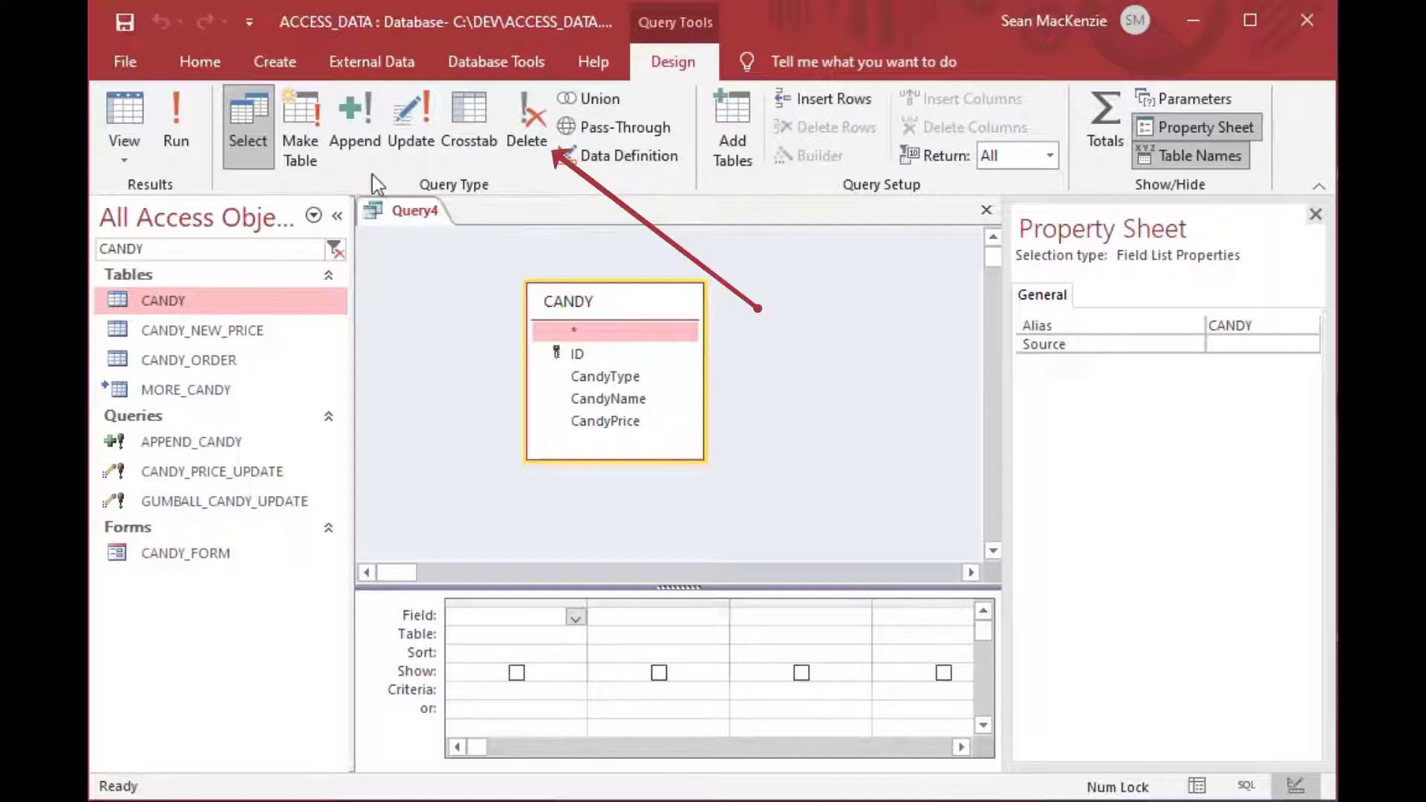
Step: Turn the query into a delete query and add all CANDY fields (CANDY.*) plus a CandyName column to the design grid
click(527, 115)
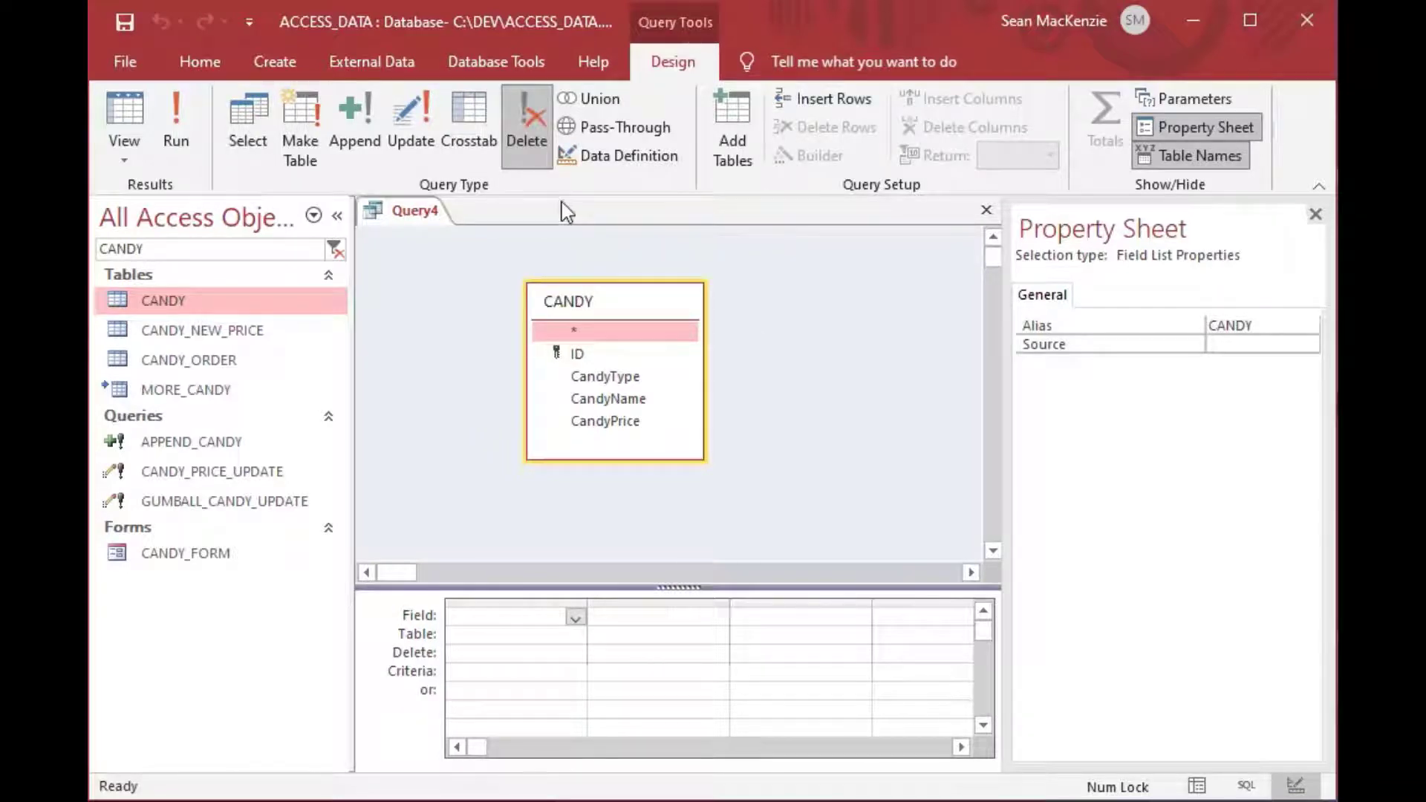
double_click(580, 332)
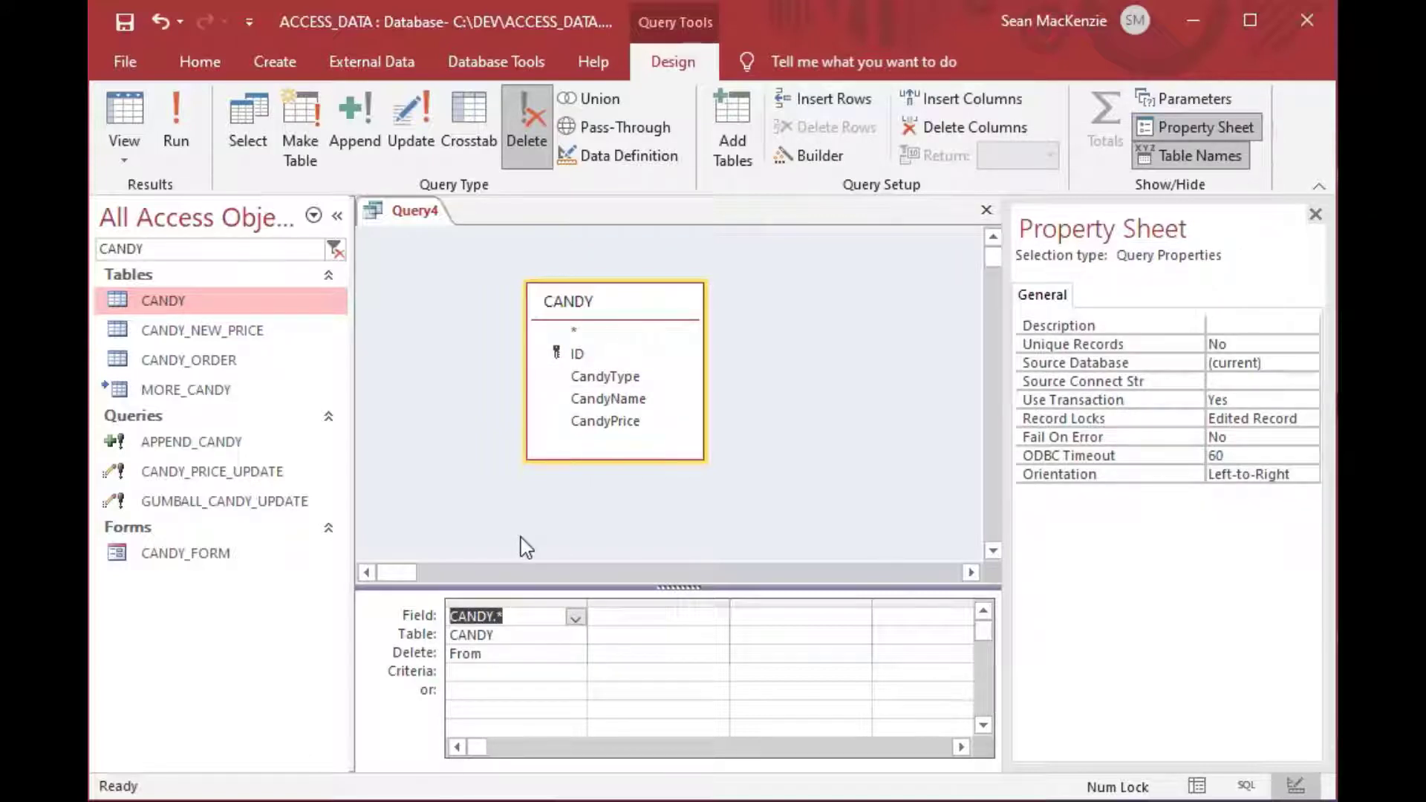
click(494, 674)
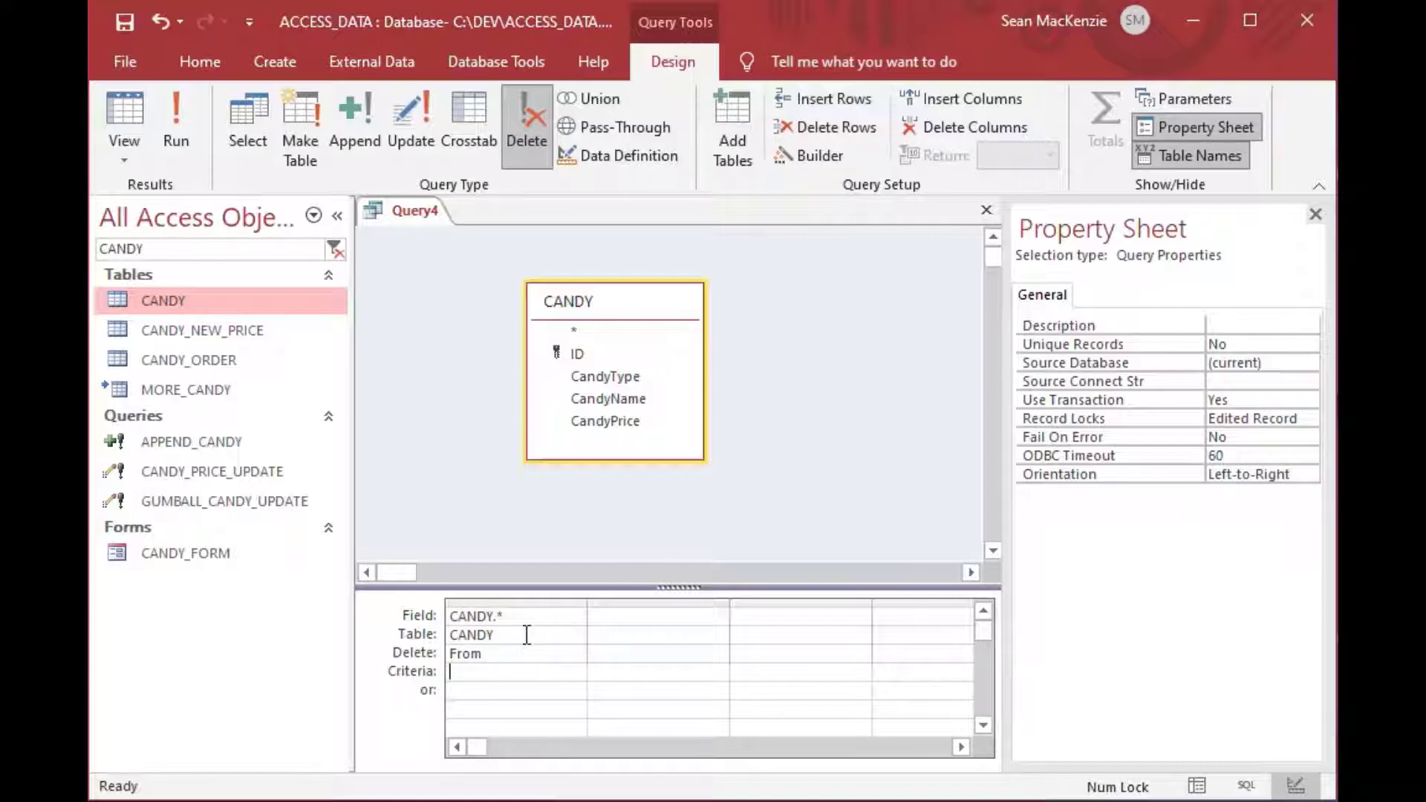
double_click(602, 400)
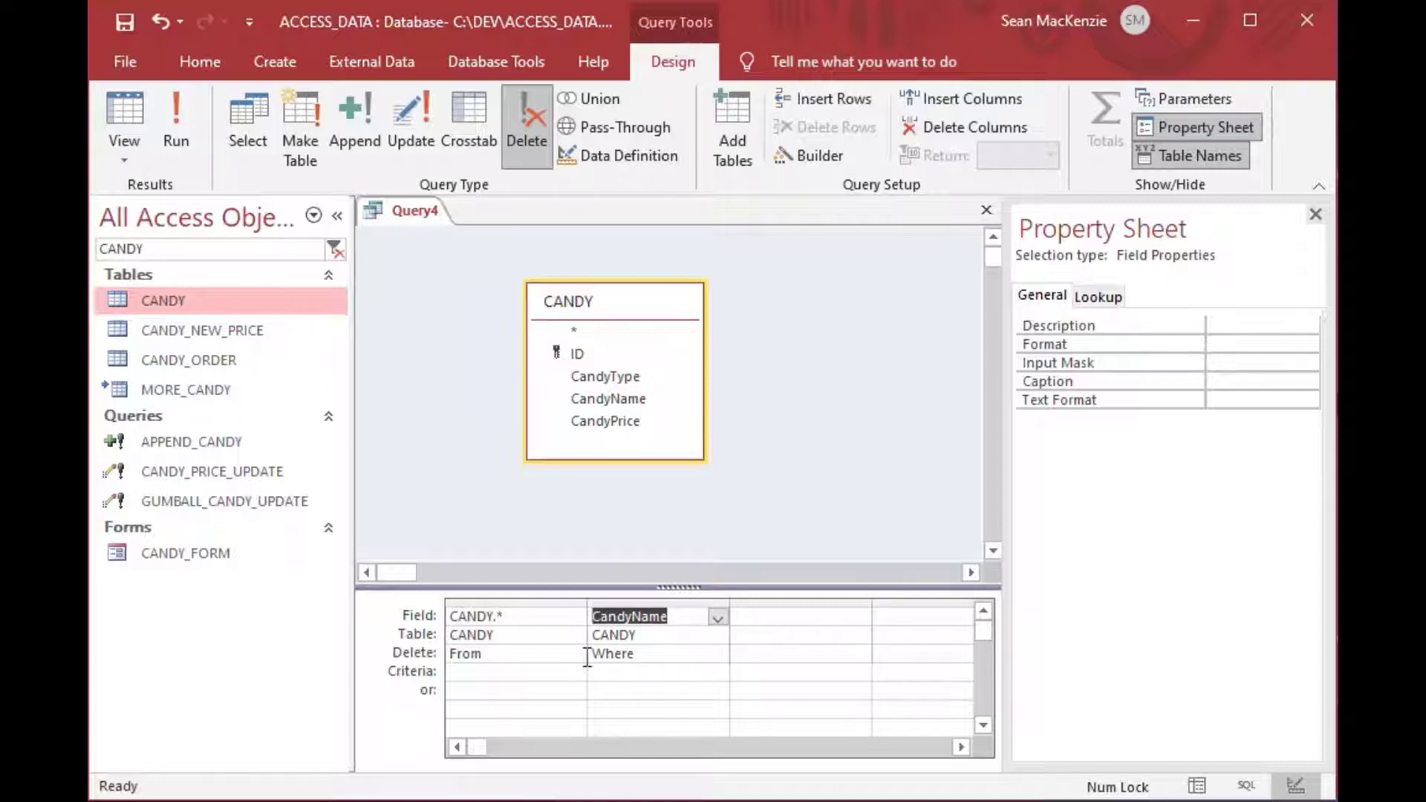
Step: Set the CandyName criterion of the delete query to "Mint Toffee"
click(620, 671)
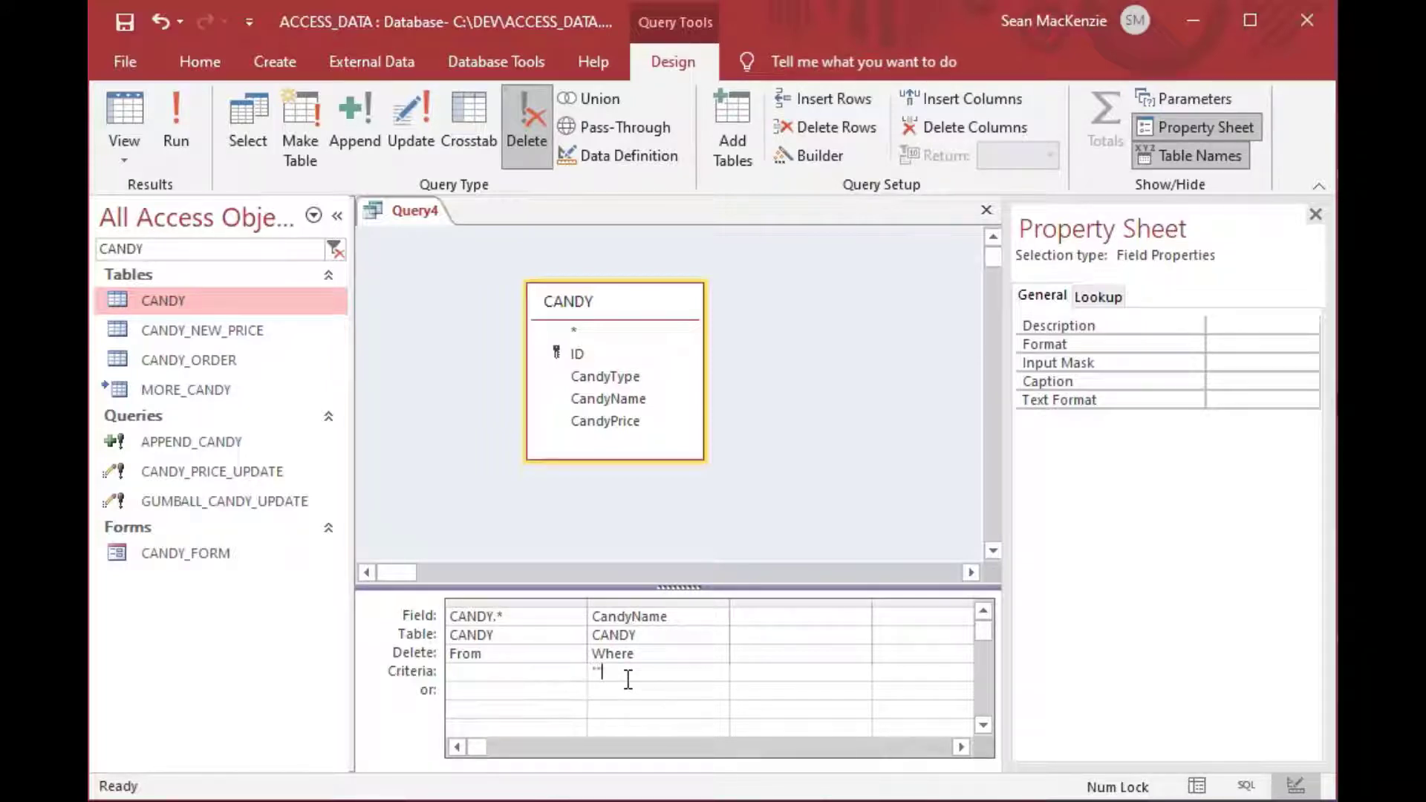
text("")
key(Left)
text(Mint Toffee)
Step: Try "Something else" as an alternative CandyName criterion in the or row, and remove it again
click(626, 691)
text("Something"else)
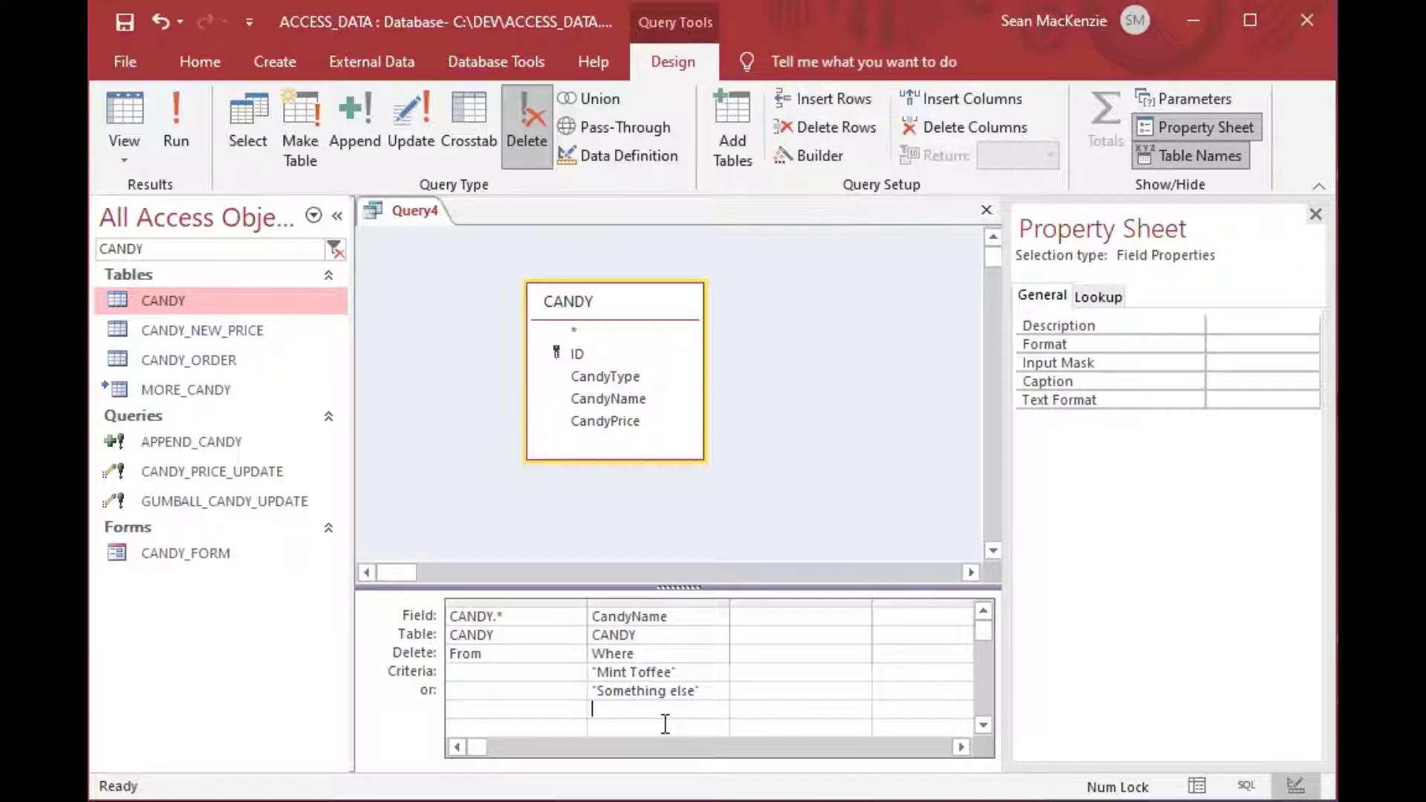
double_click(707, 691)
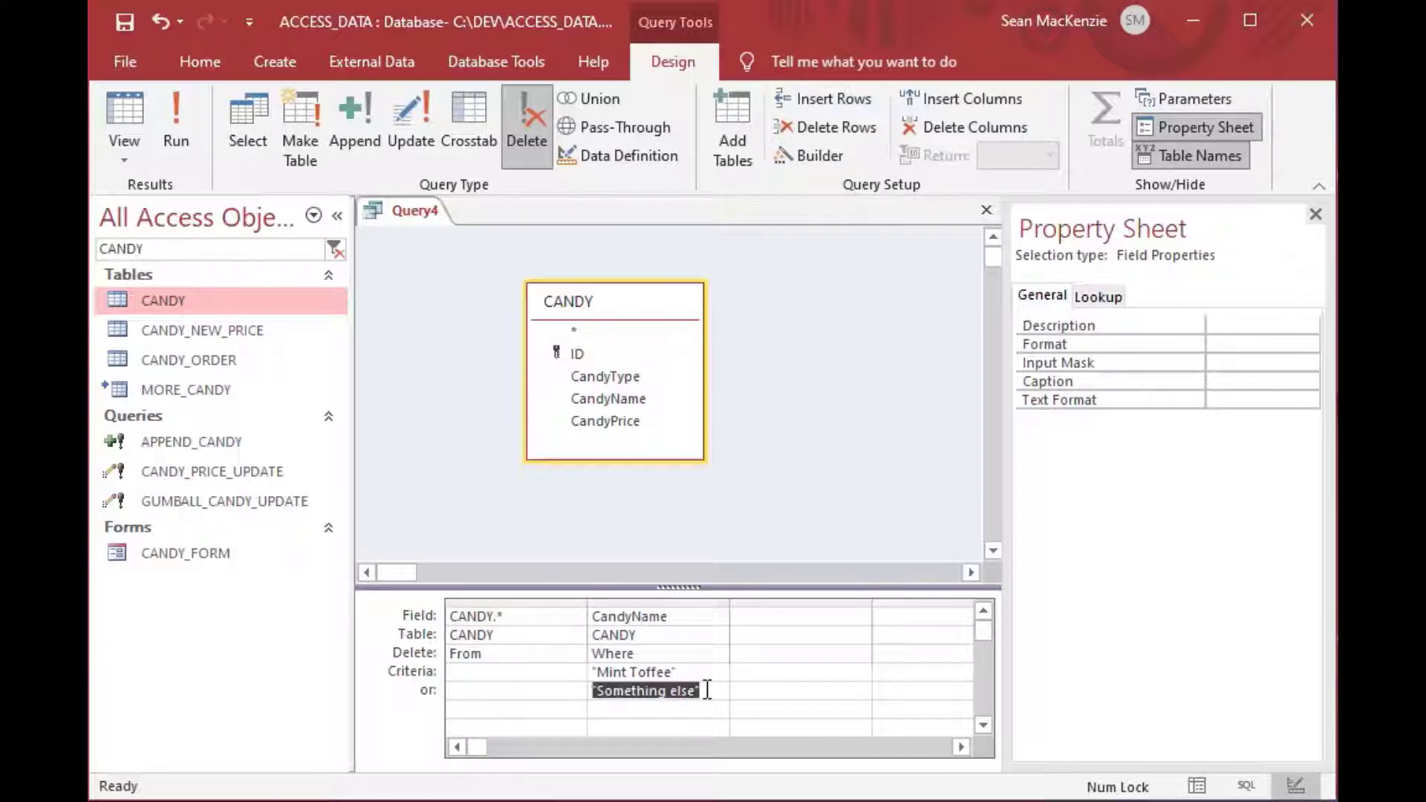
key(Delete)
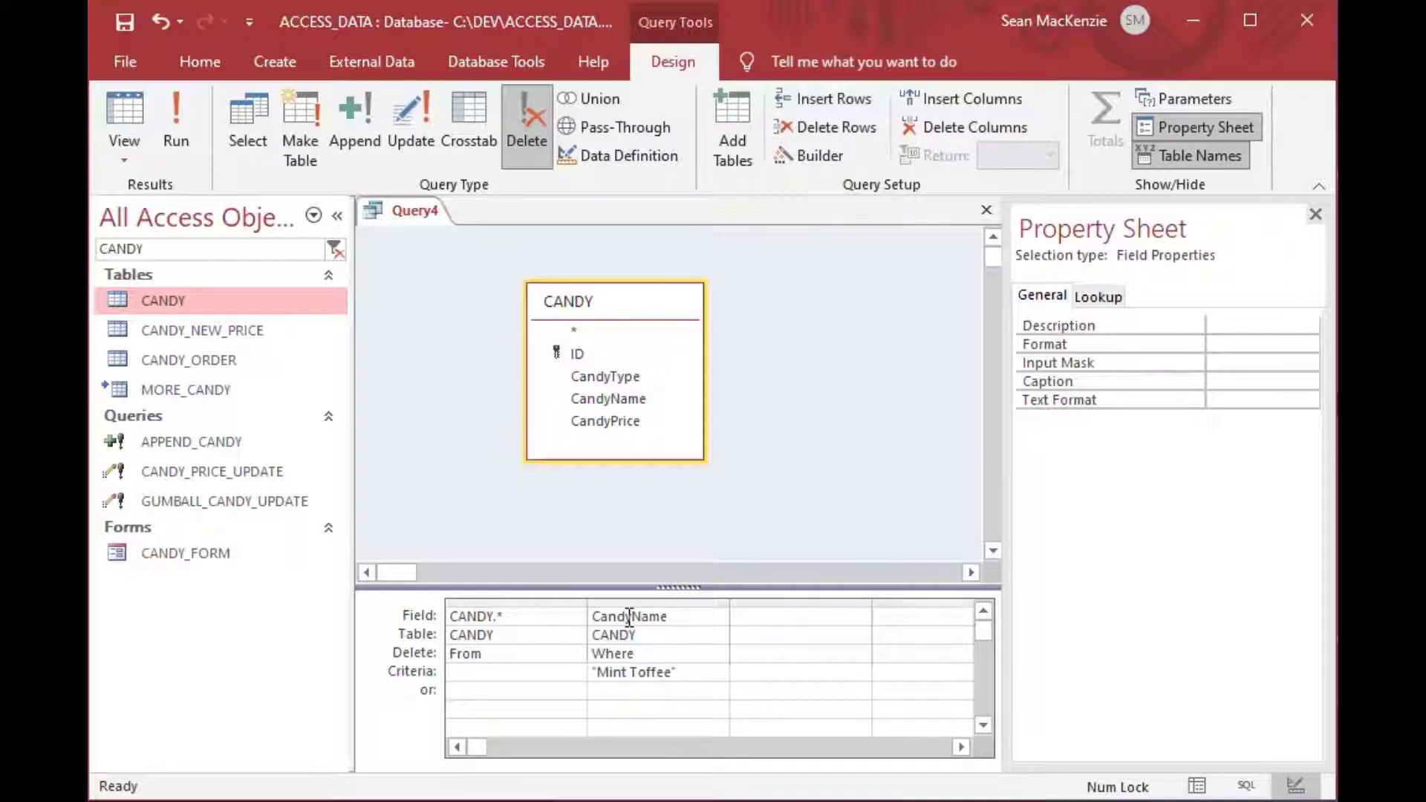
Step: Save the delete query under the name CANDY_DELETE_MINT
key(ctrl+s)
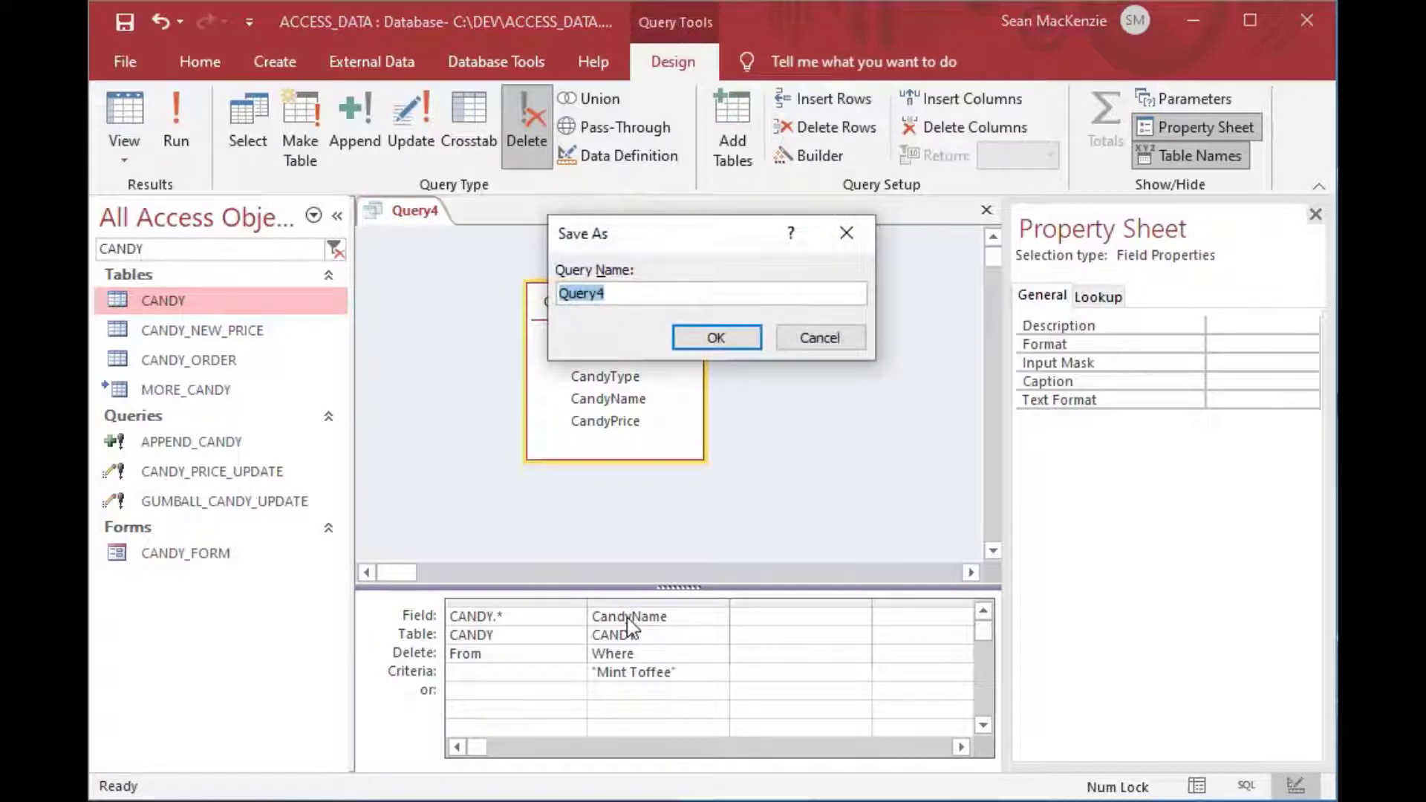
key(Caps_Lock)
text(CAND)
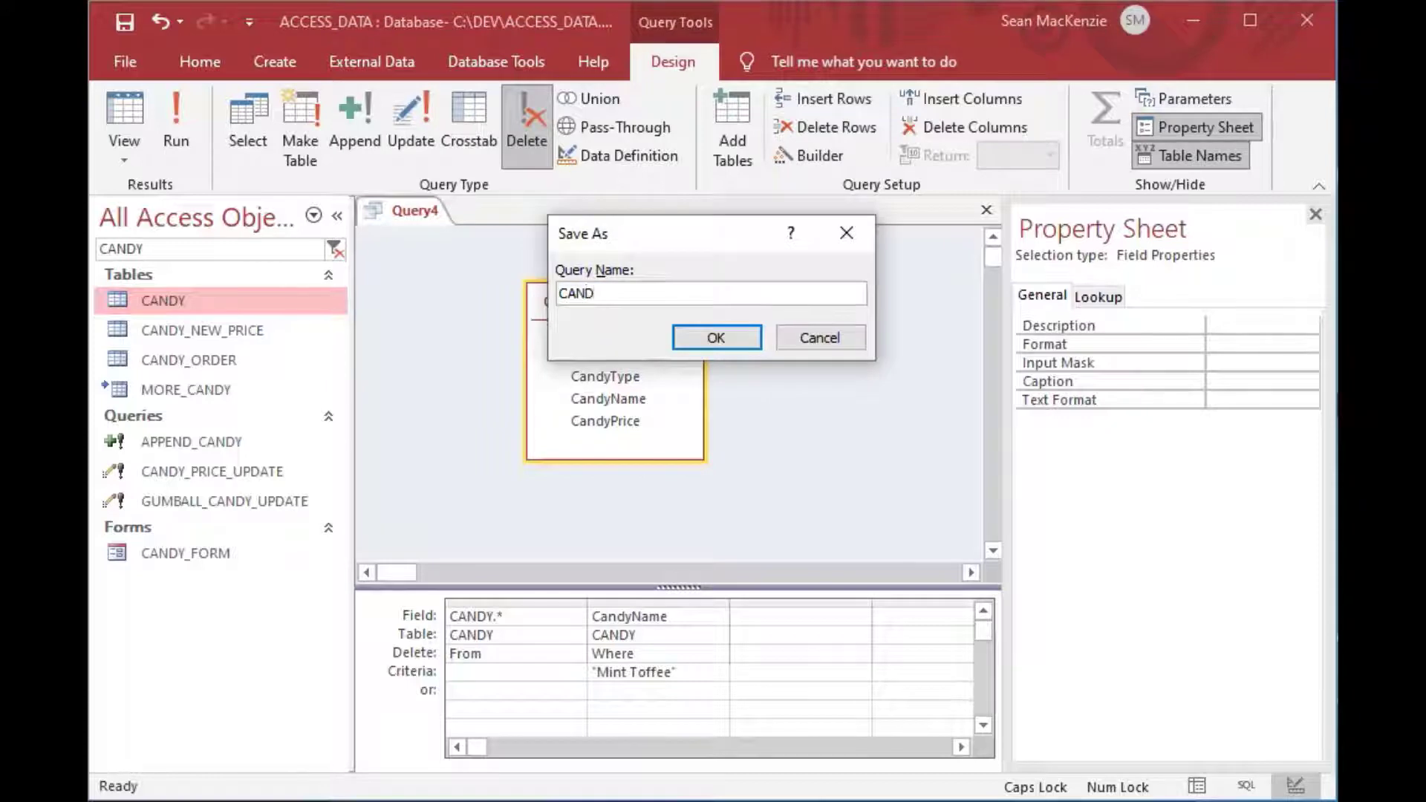
text(Y_DELETE_M)
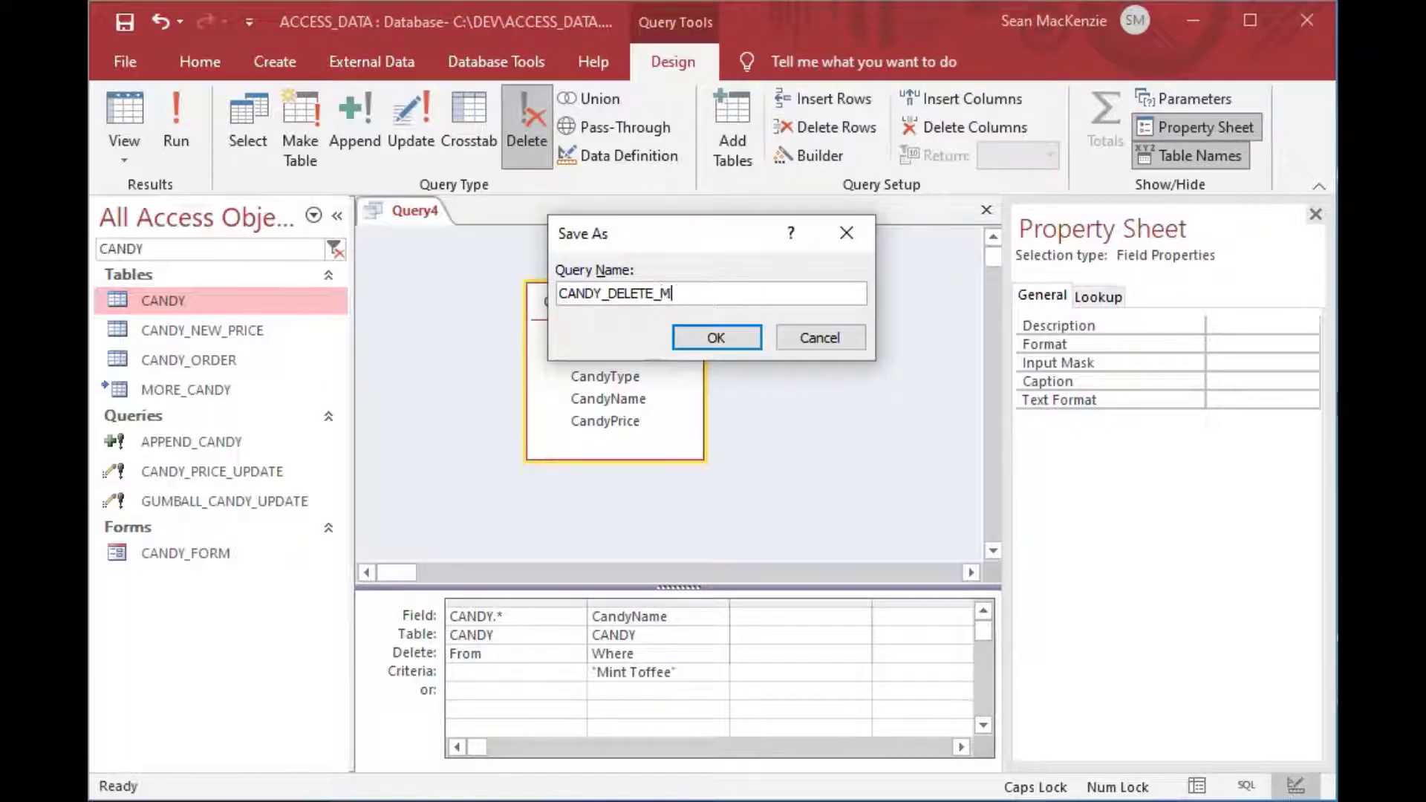
text(INT)
click(720, 337)
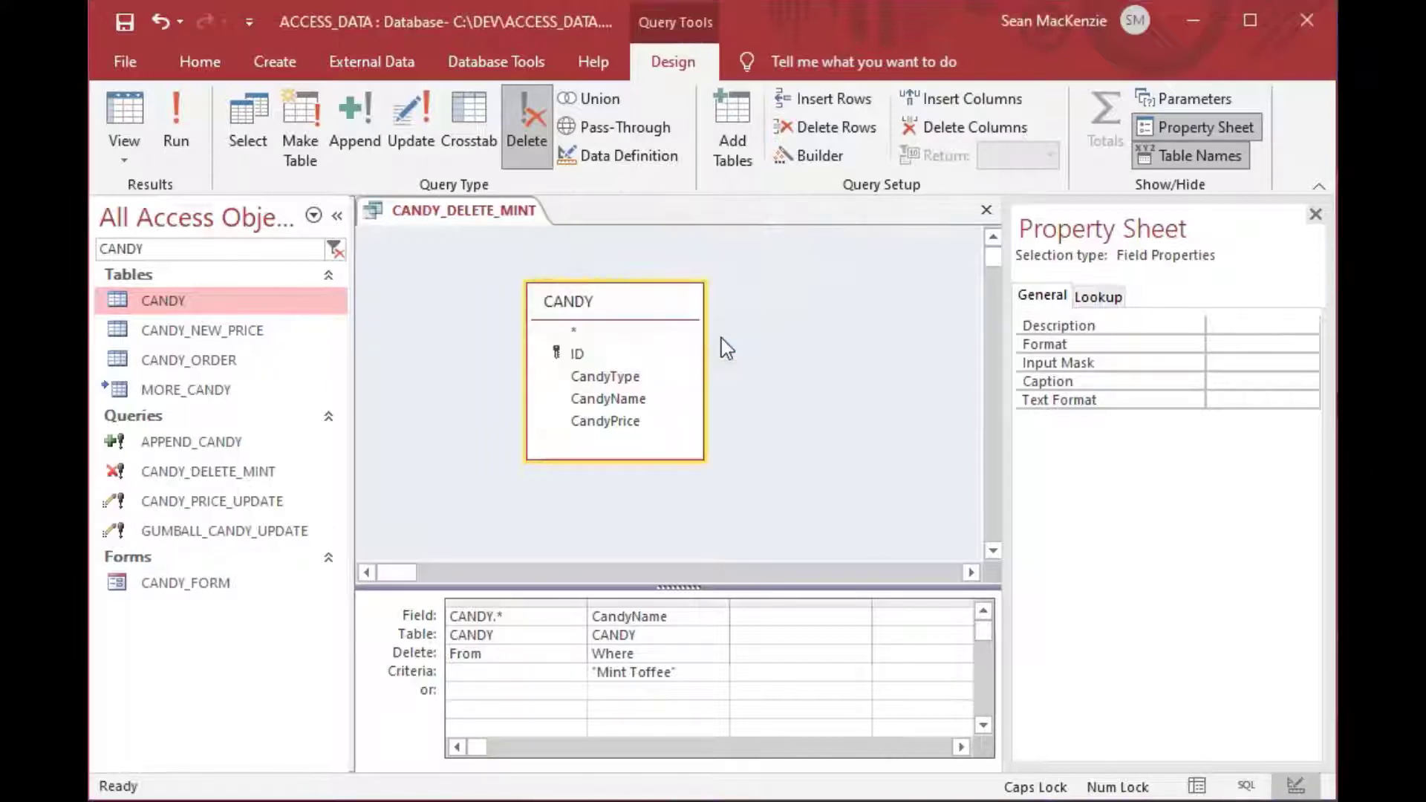
Step: Close the query design and run the saved CANDY_DELETE_MINT query, accepting the deletion from the CANDY table
click(157, 475)
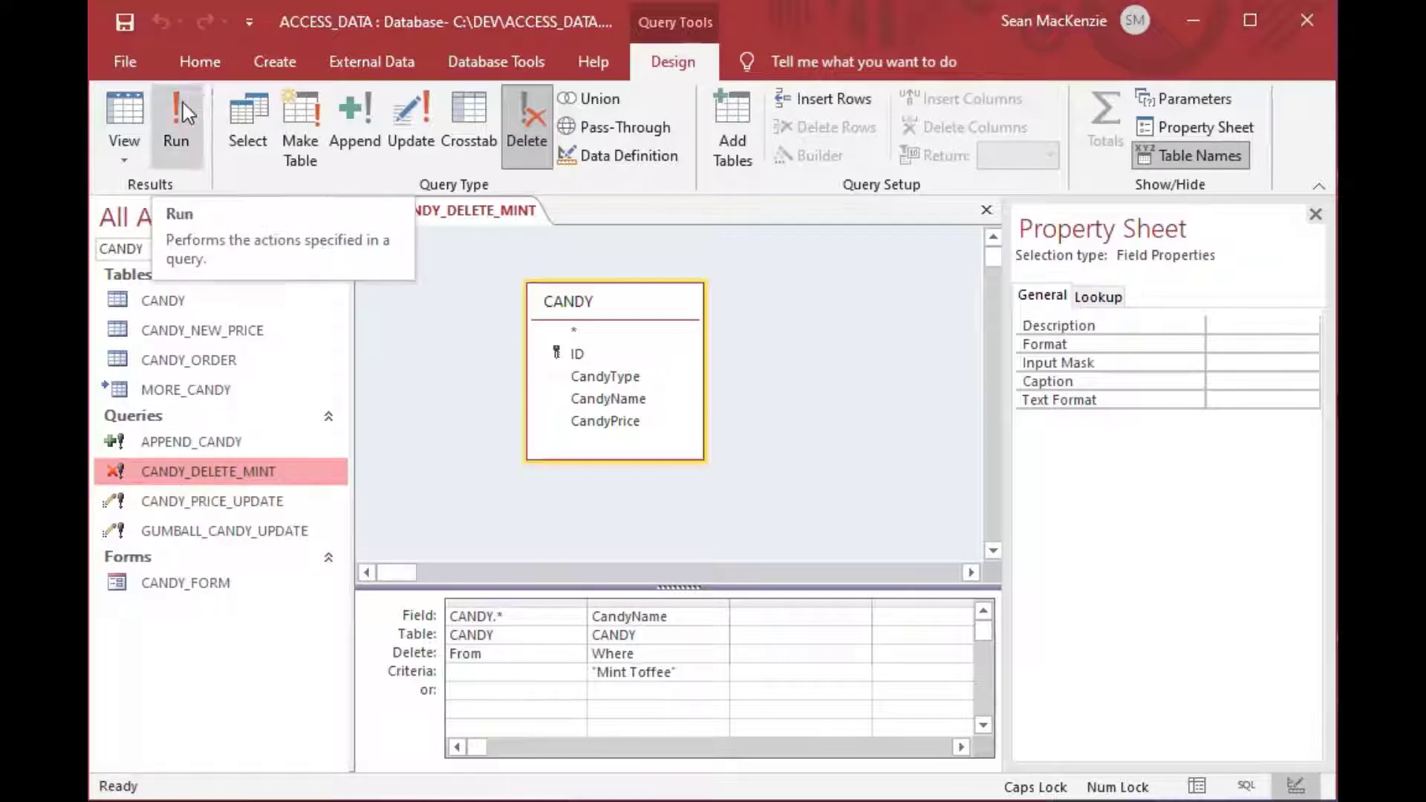
click(431, 312)
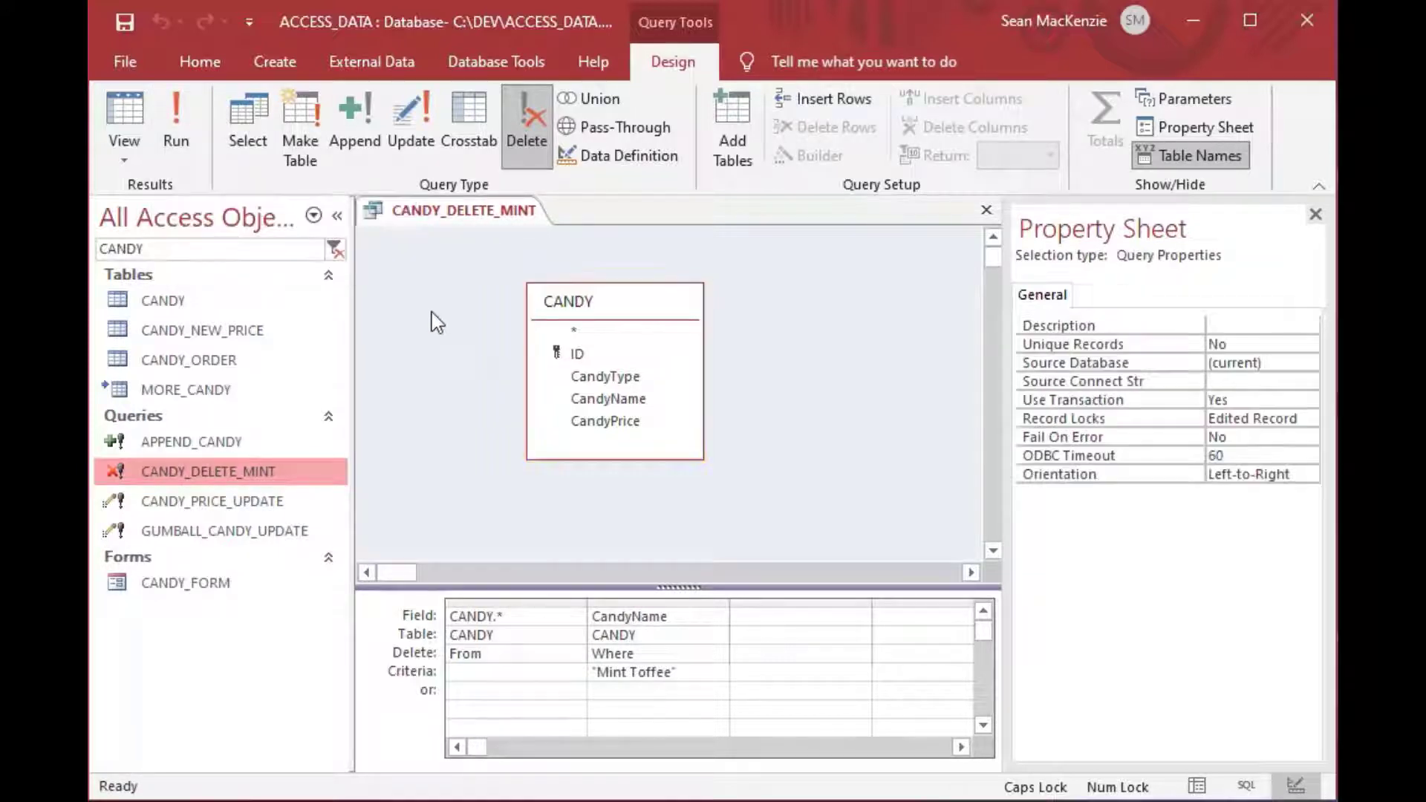
click(987, 210)
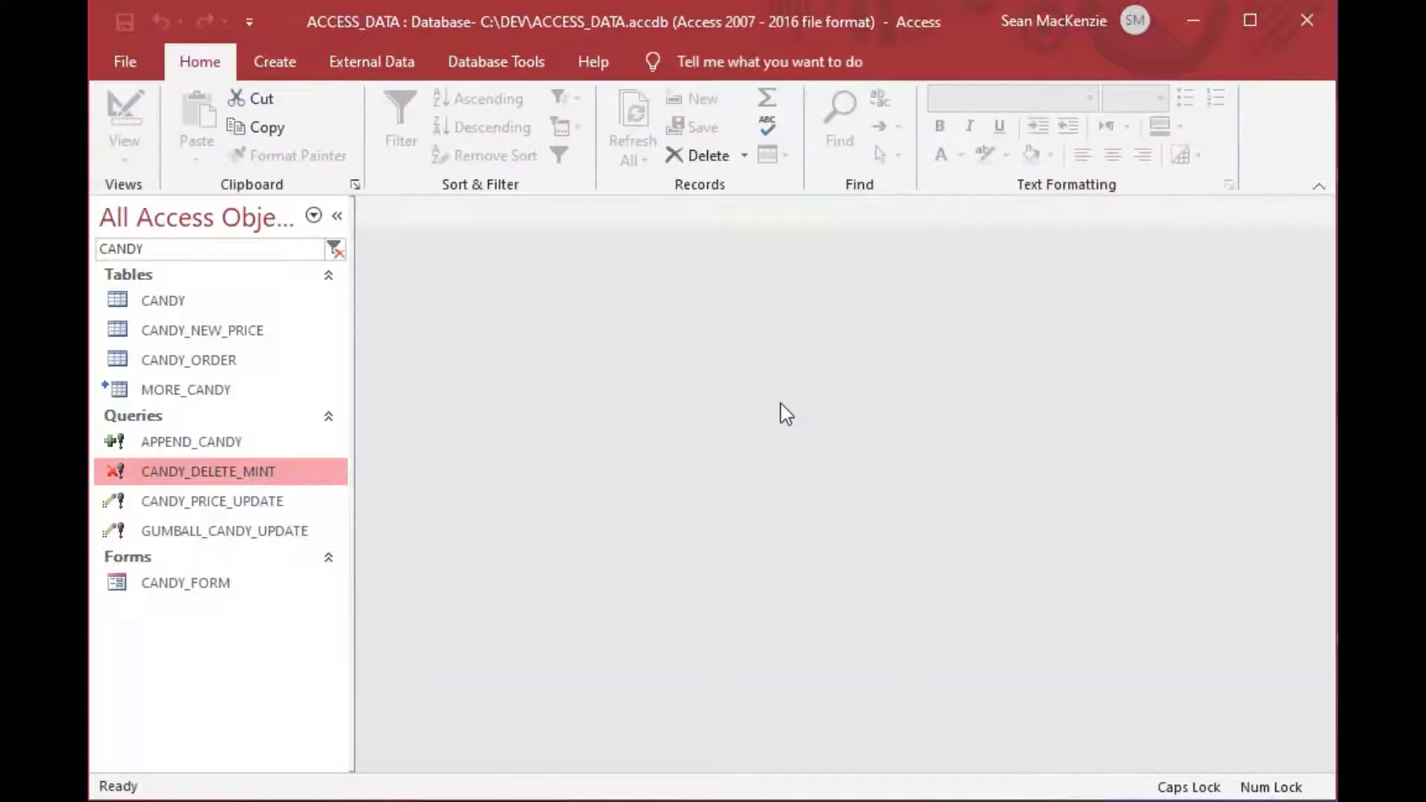
double_click(119, 479)
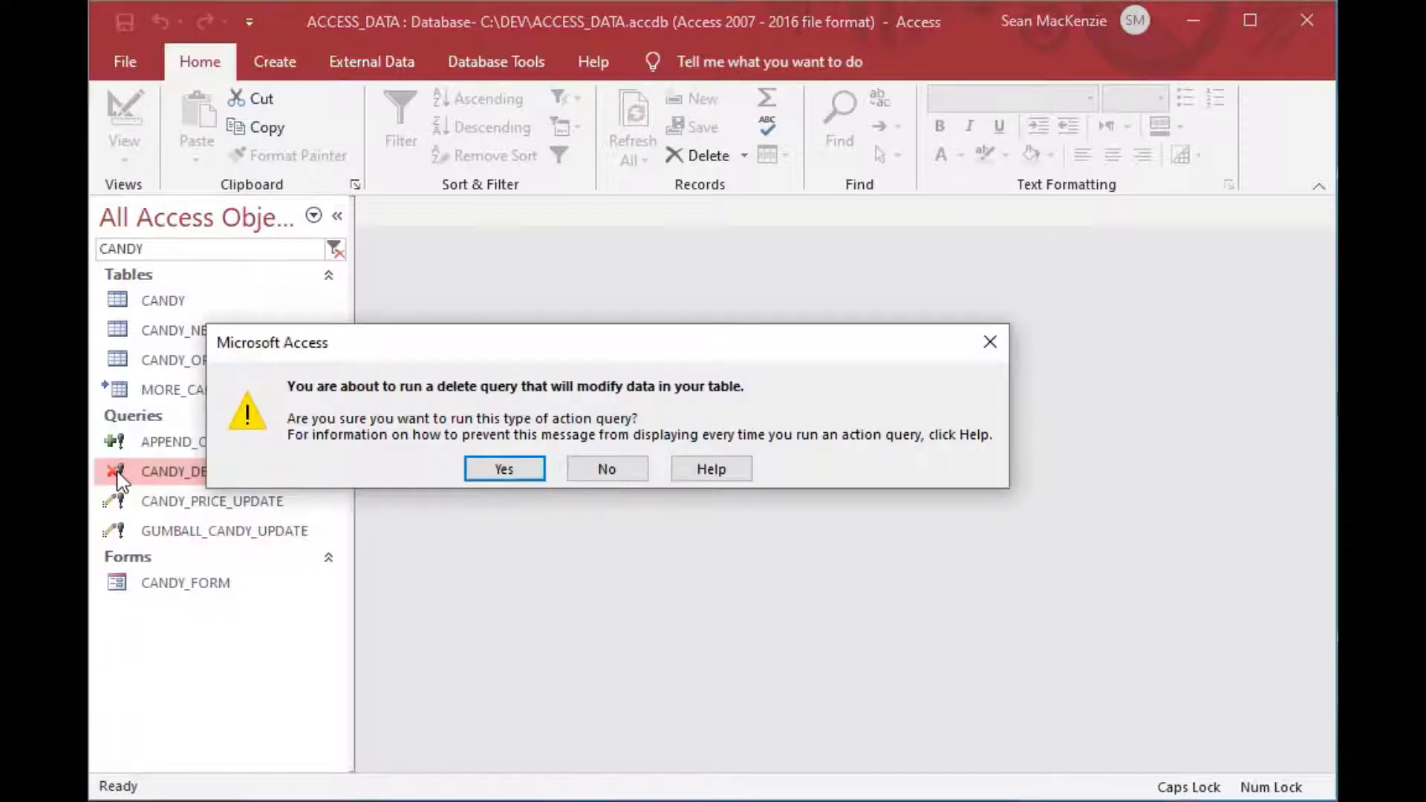
click(511, 468)
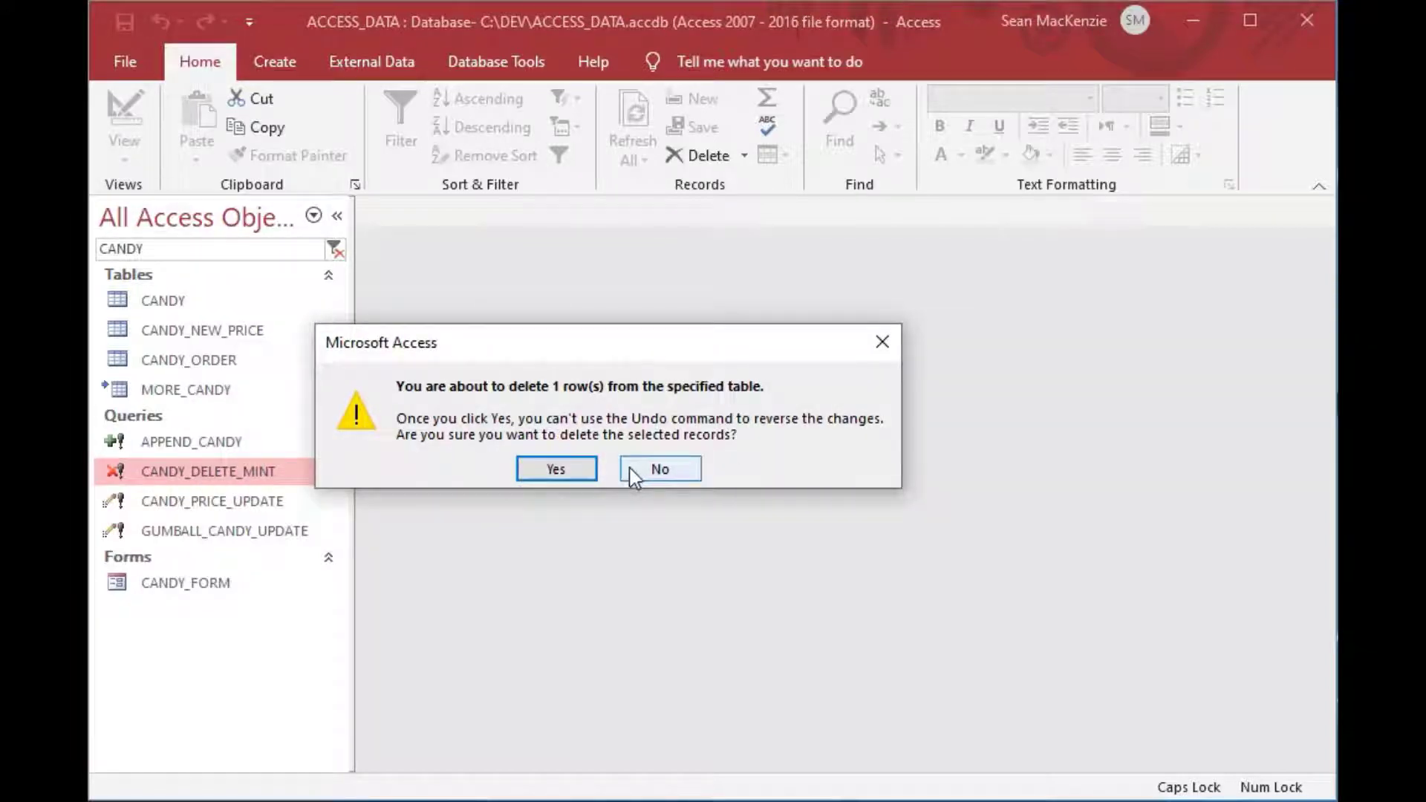
click(570, 466)
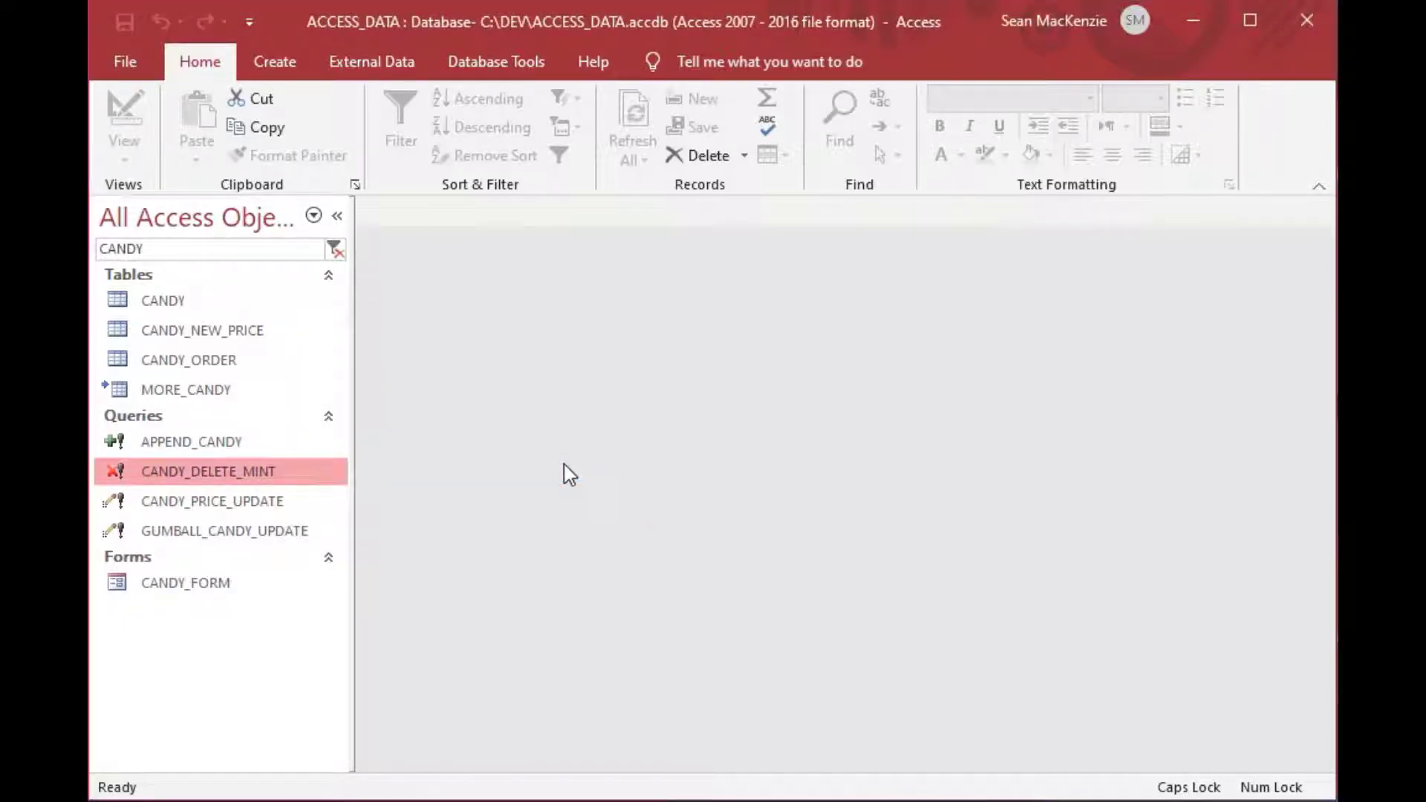
Step: Reopen the CANDY table, check the records around IDs 8 and 10, and close the table
click(114, 304)
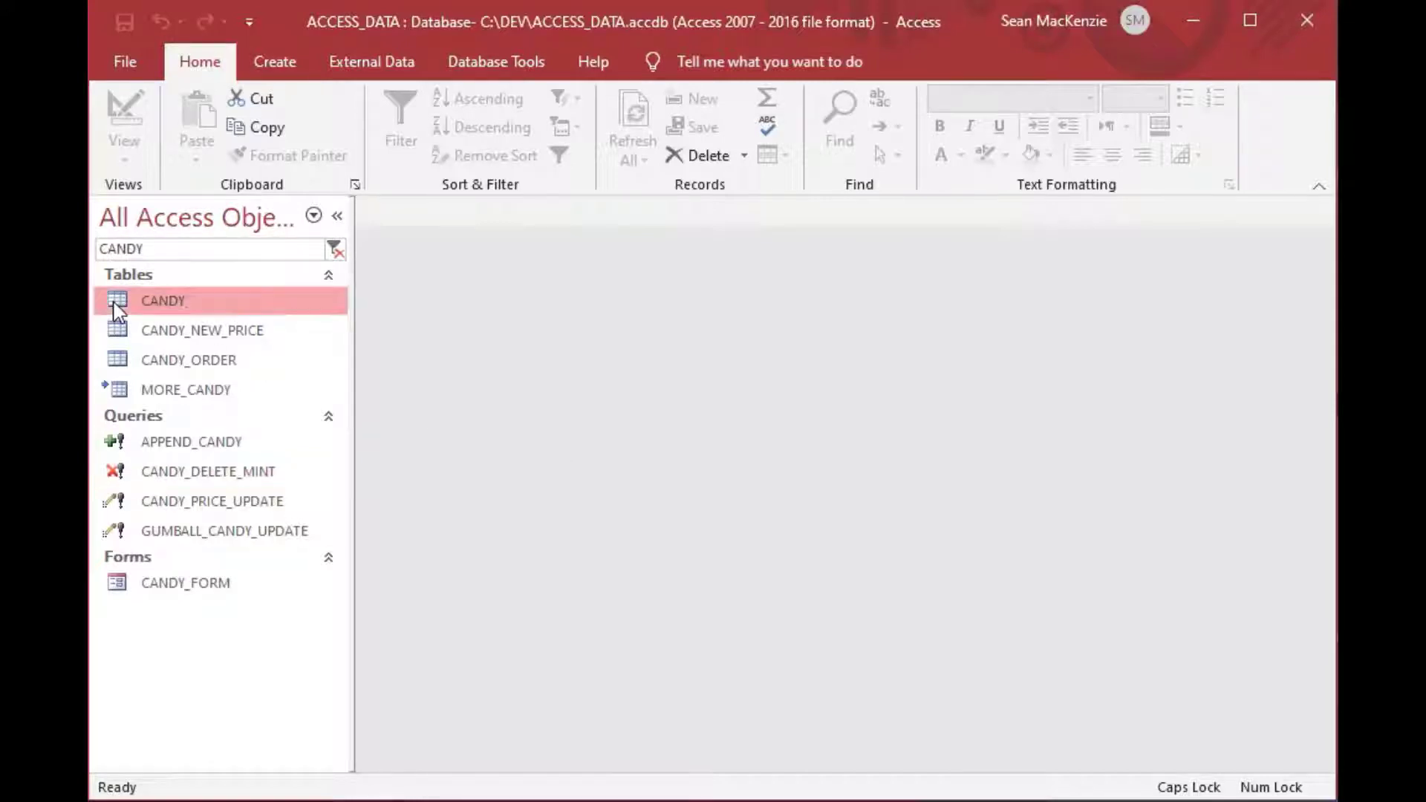
double_click(116, 310)
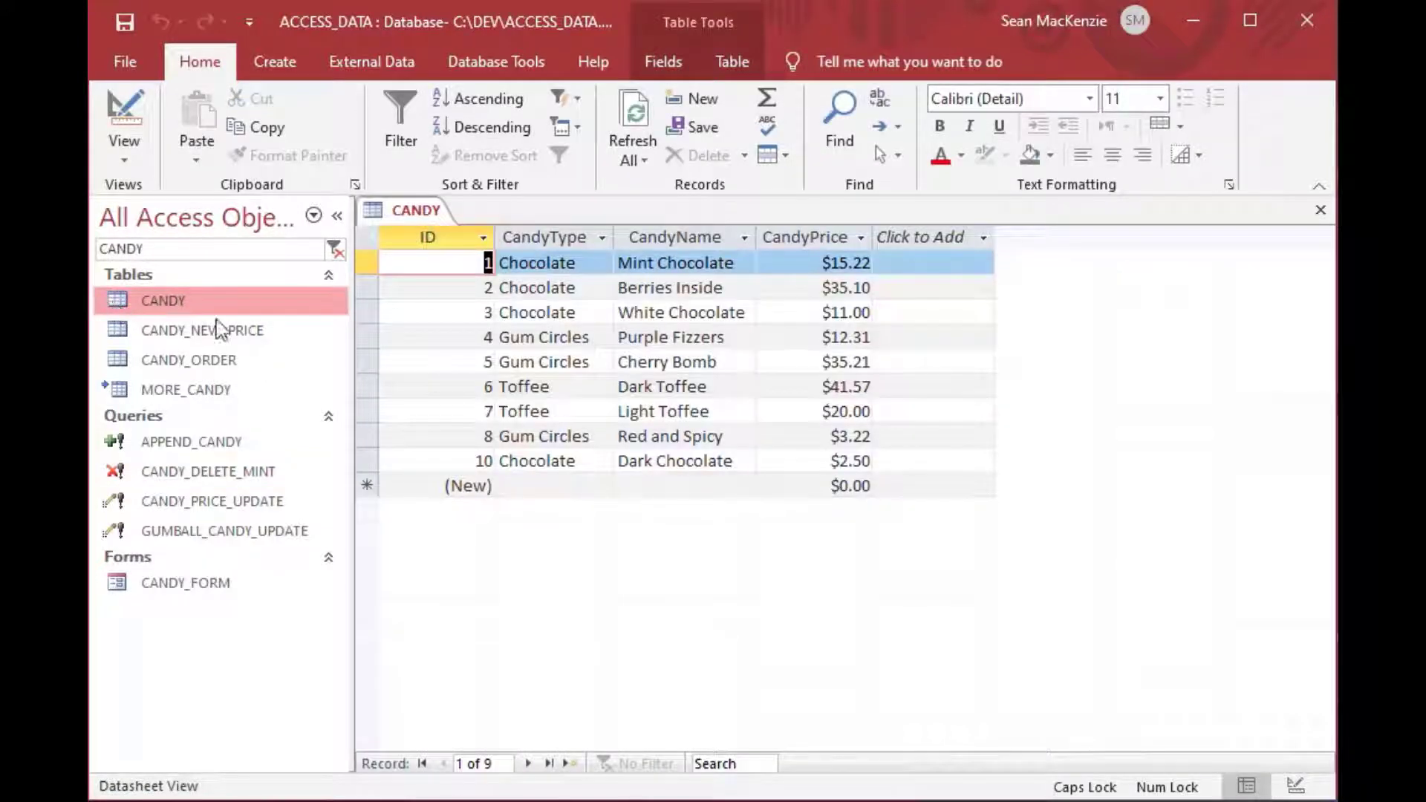
click(493, 438)
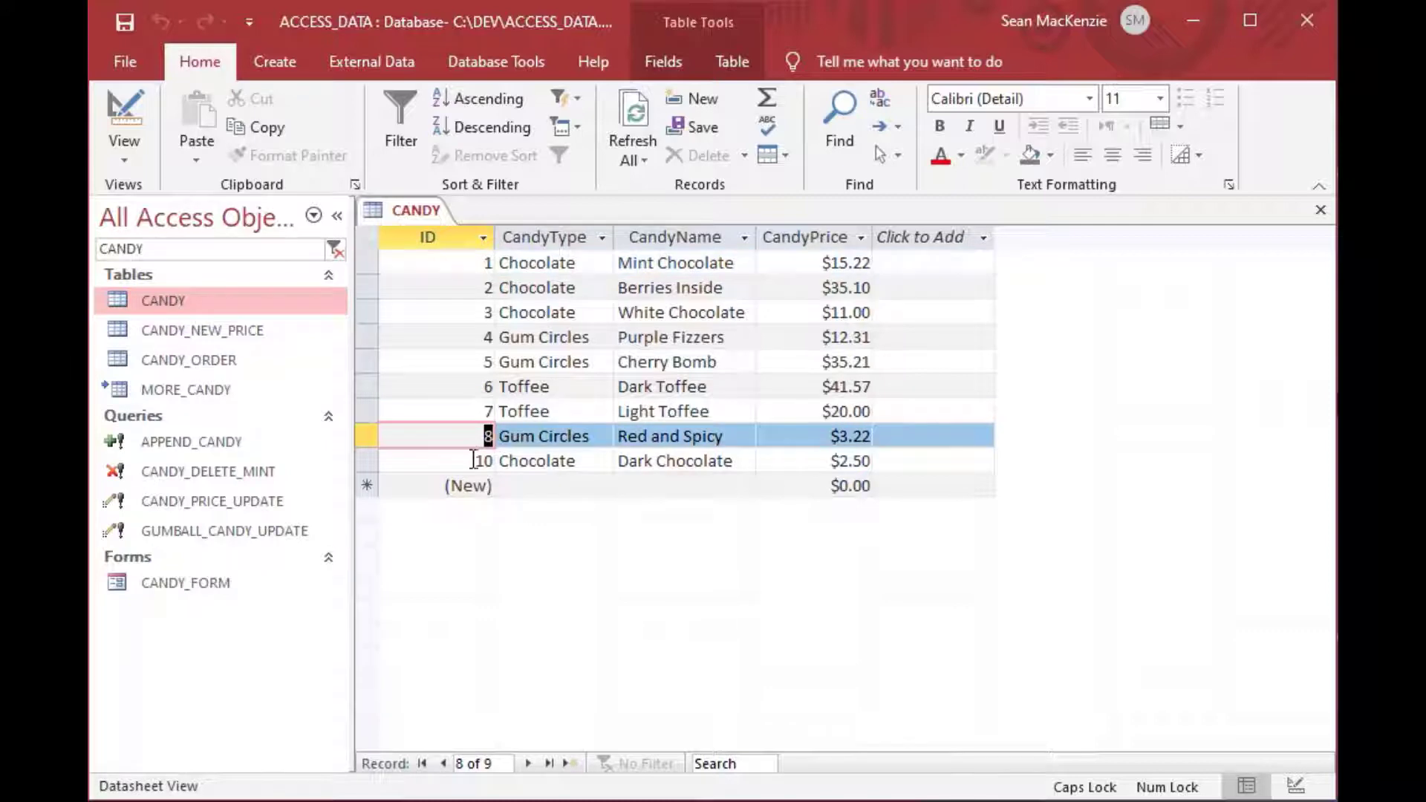
click(494, 461)
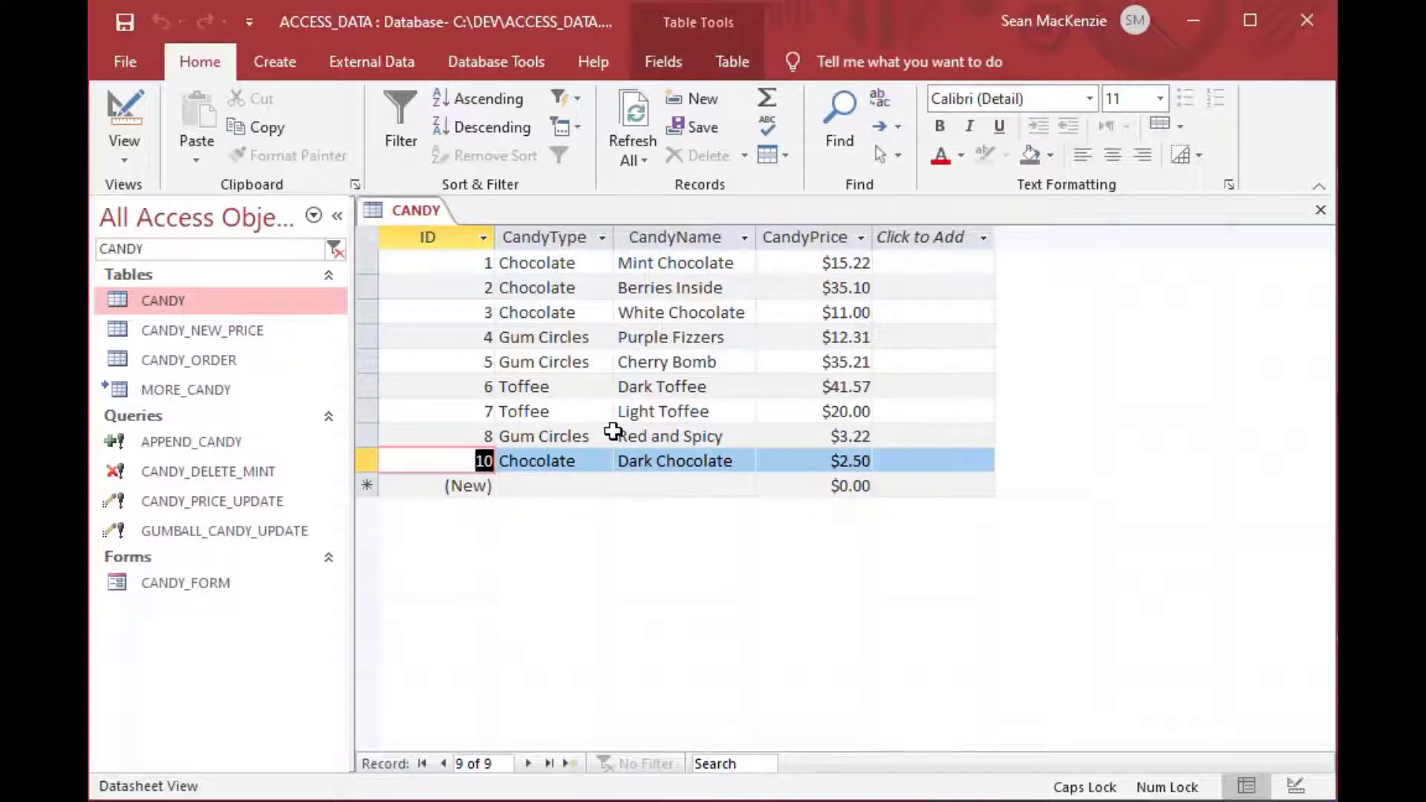
click(1322, 212)
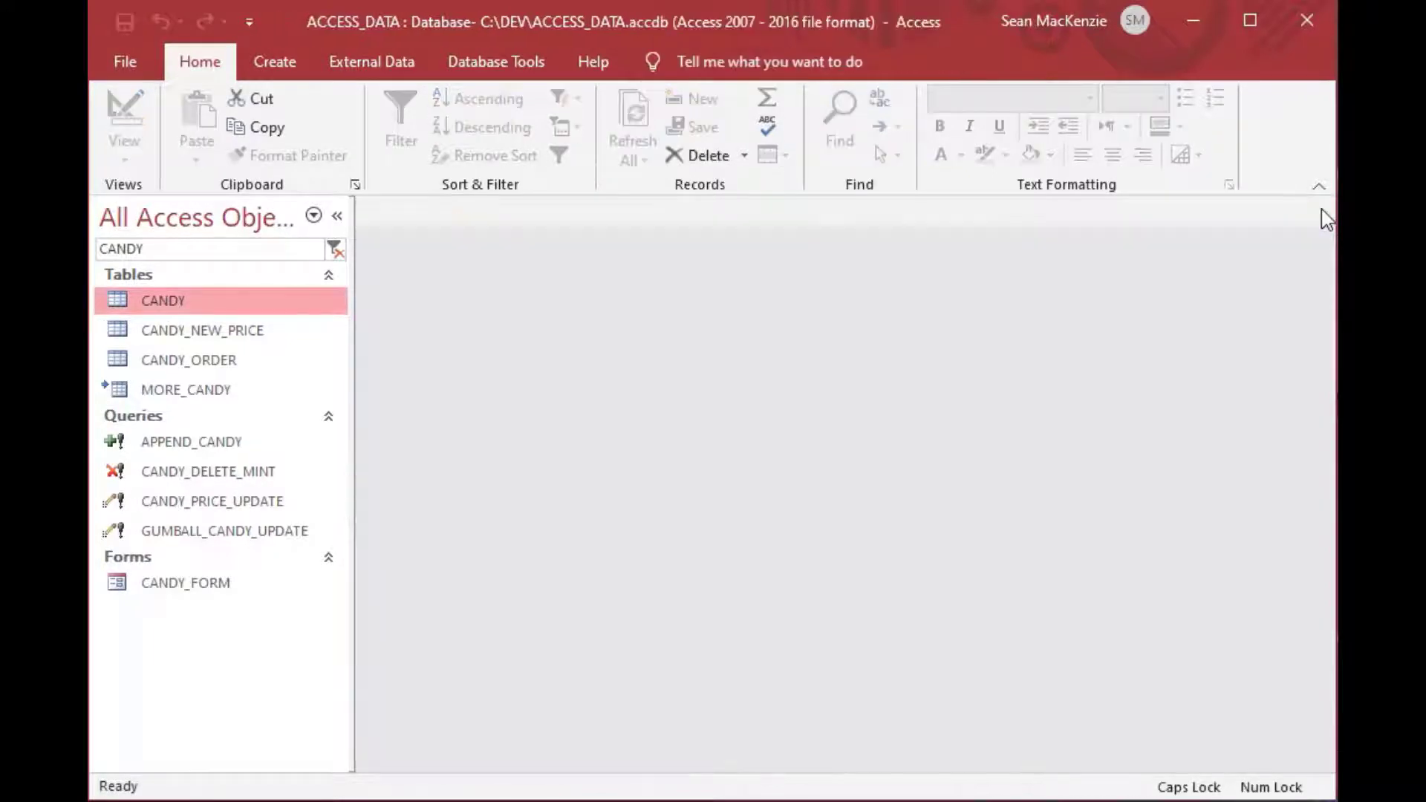
Step: Create a new table in design view with a DeleteID field of the Number data type
click(286, 67)
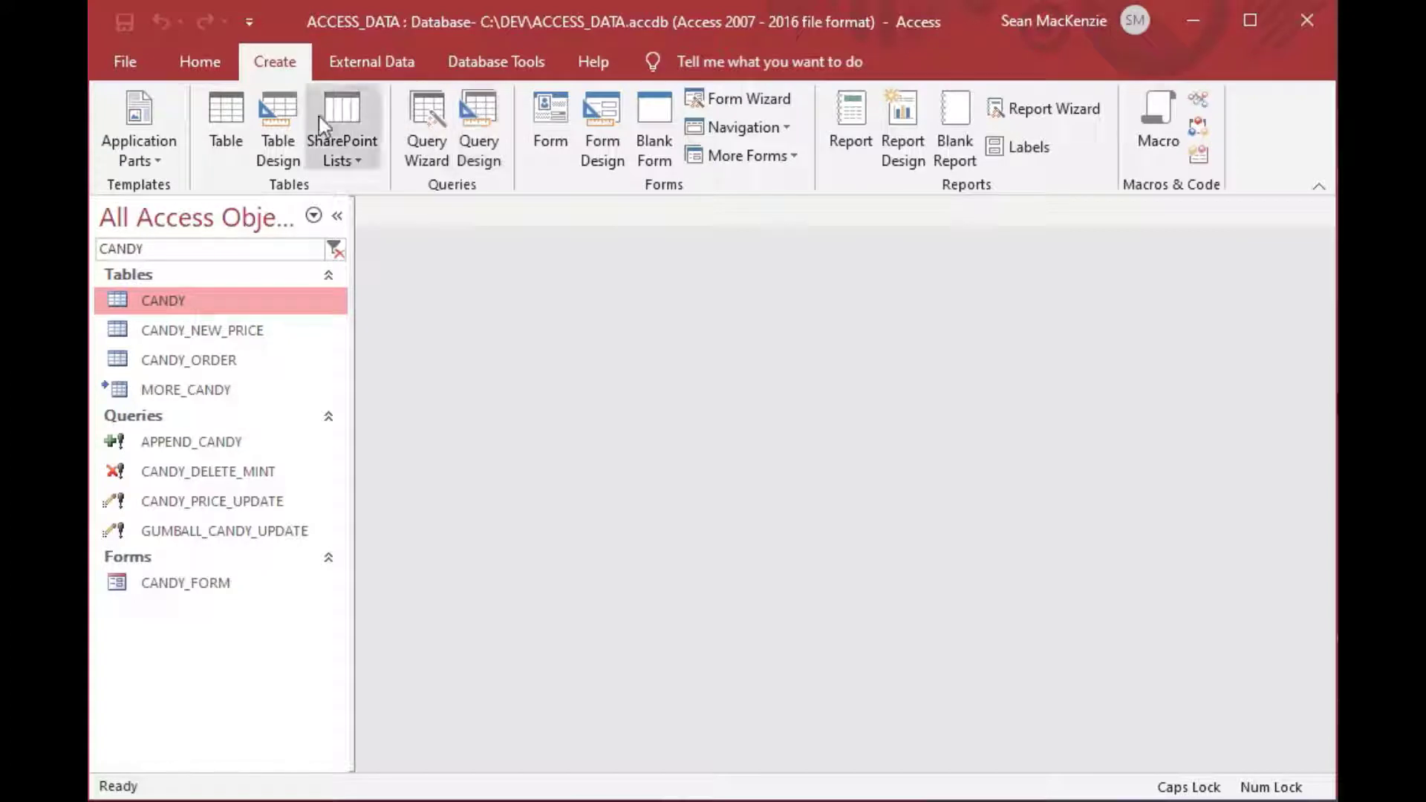
click(280, 123)
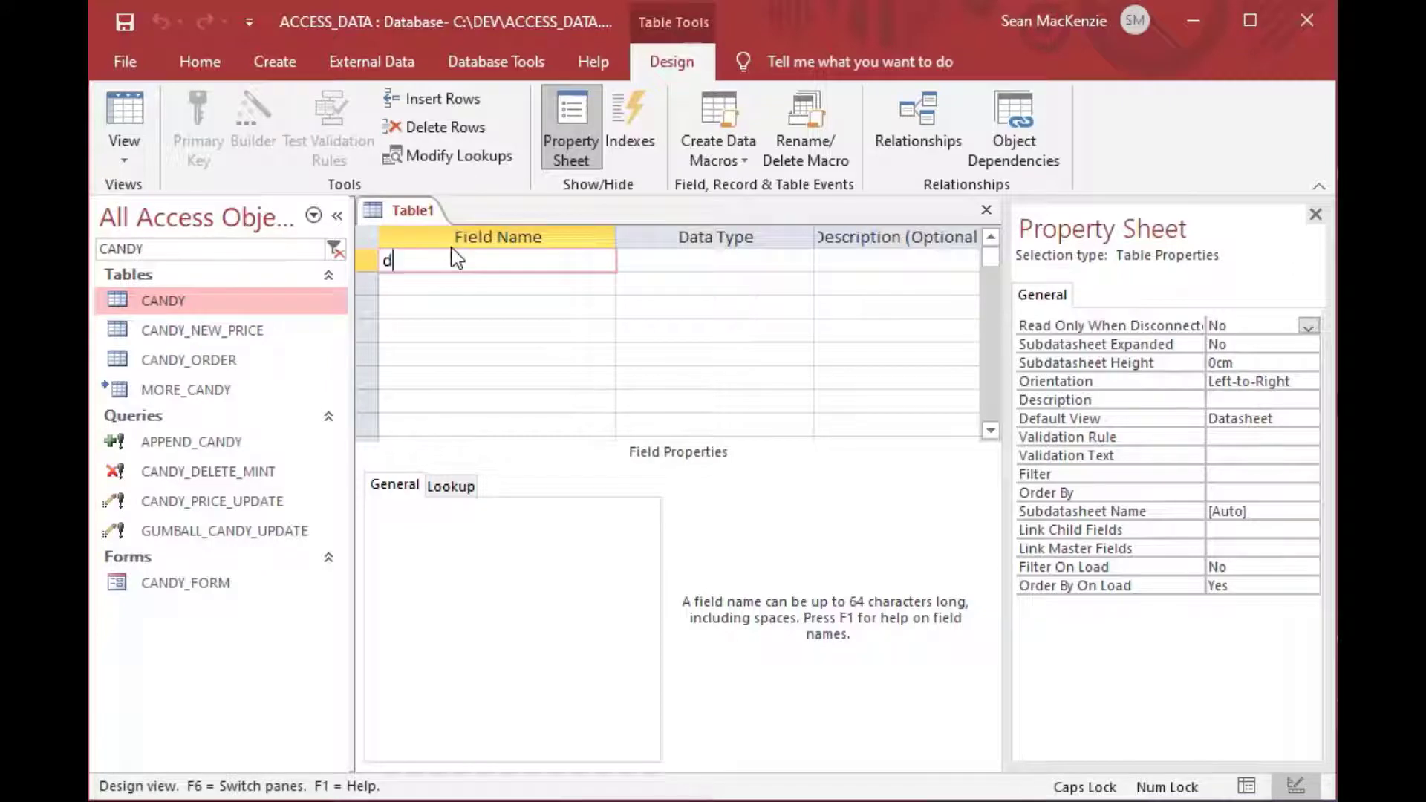
key(BackSpace)
key(Caps_Lock)
text(De)
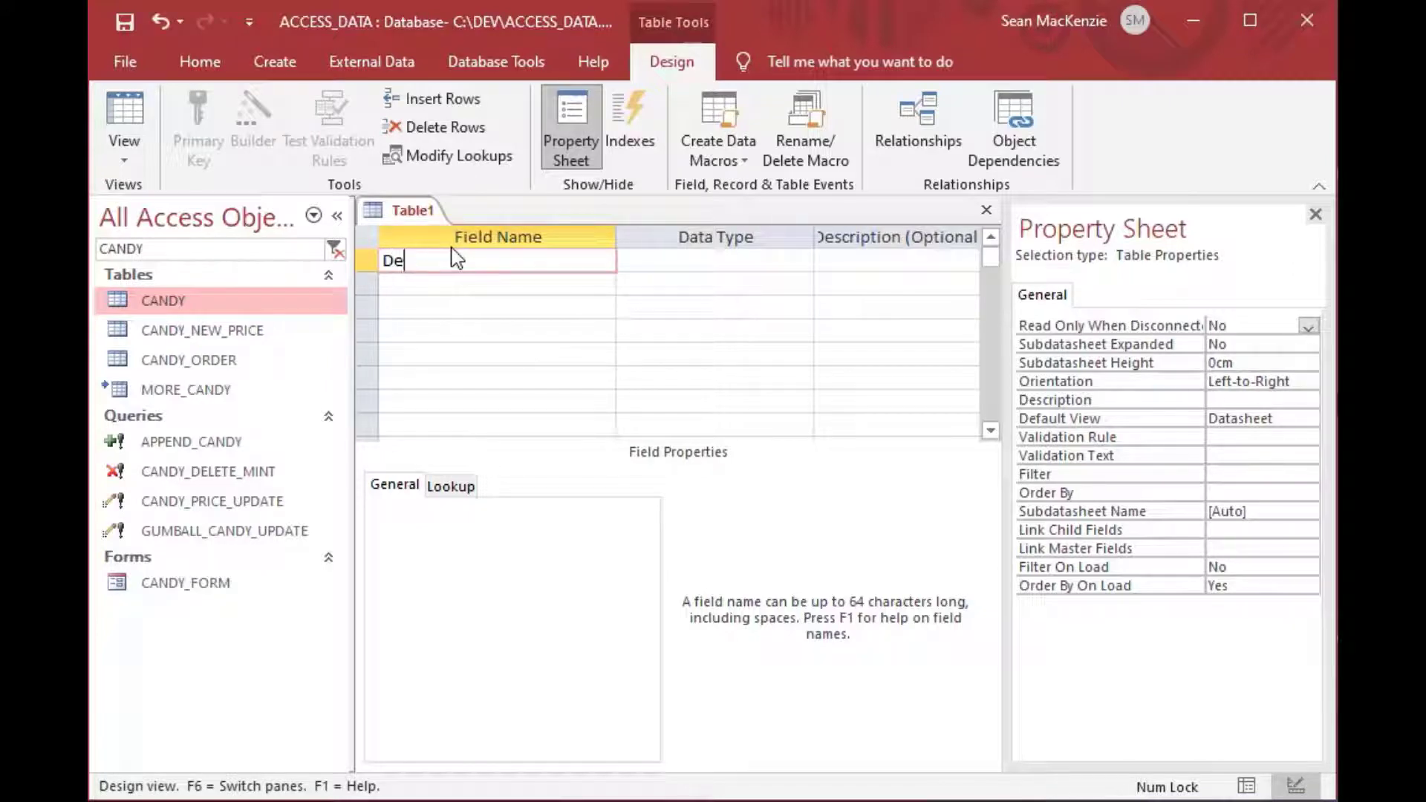
text(leteID)
click(658, 260)
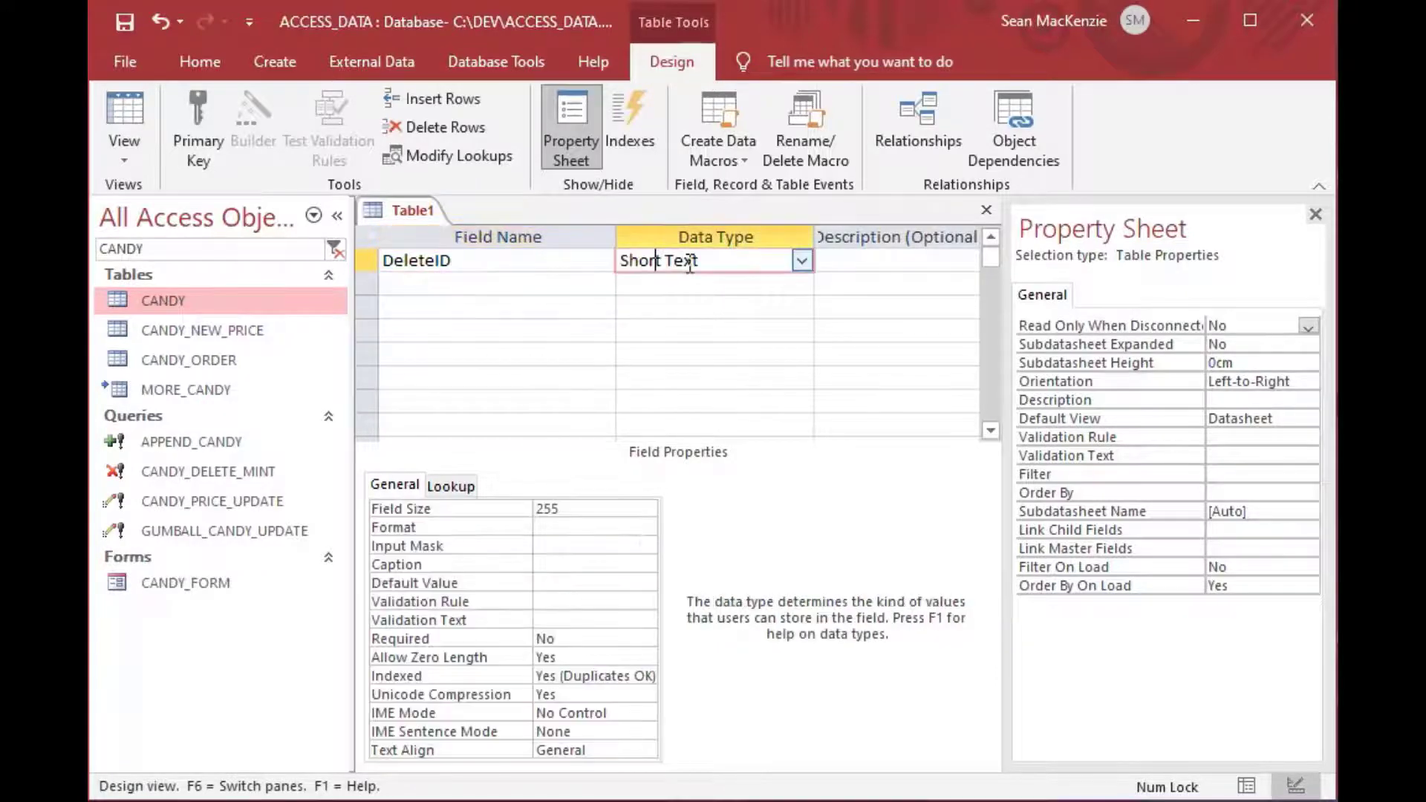
click(801, 261)
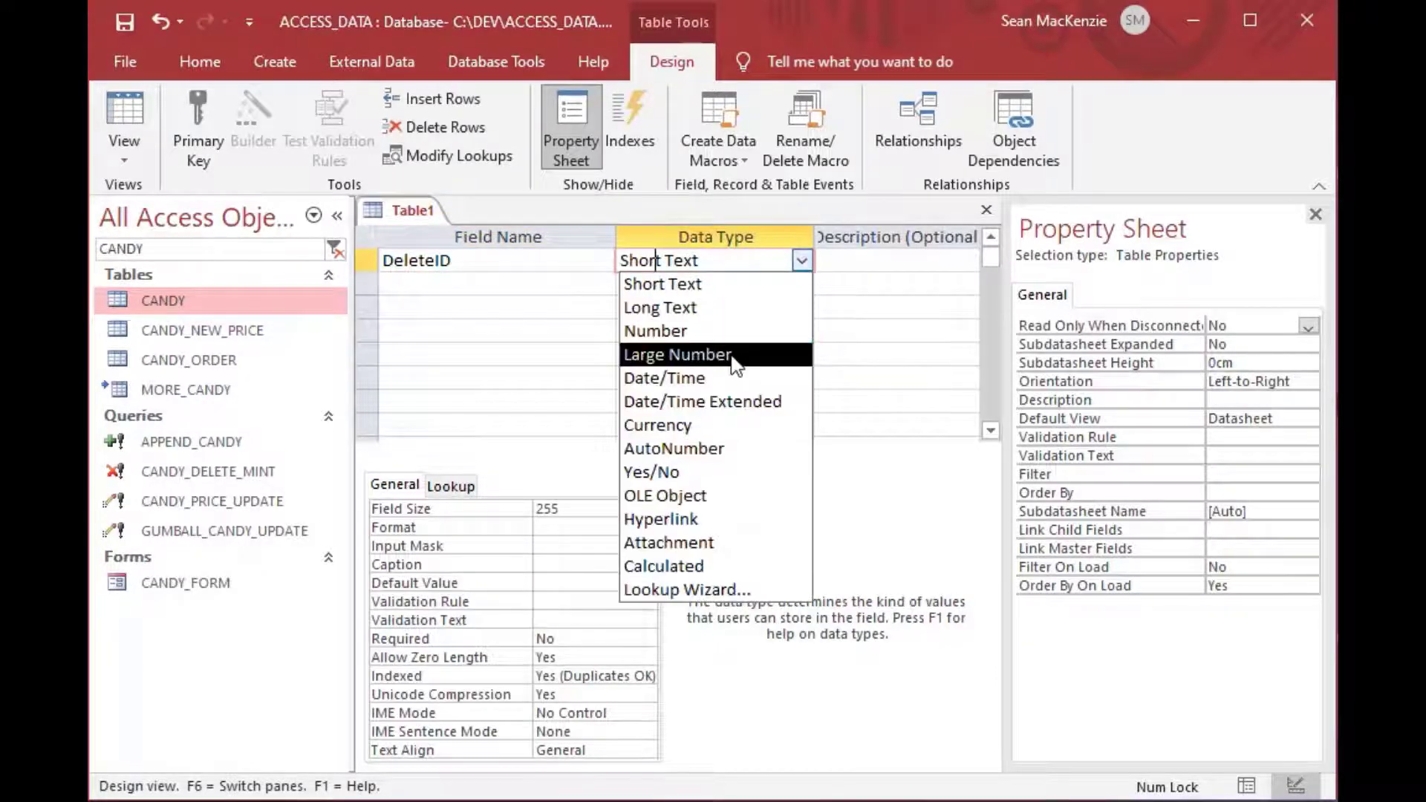
click(693, 335)
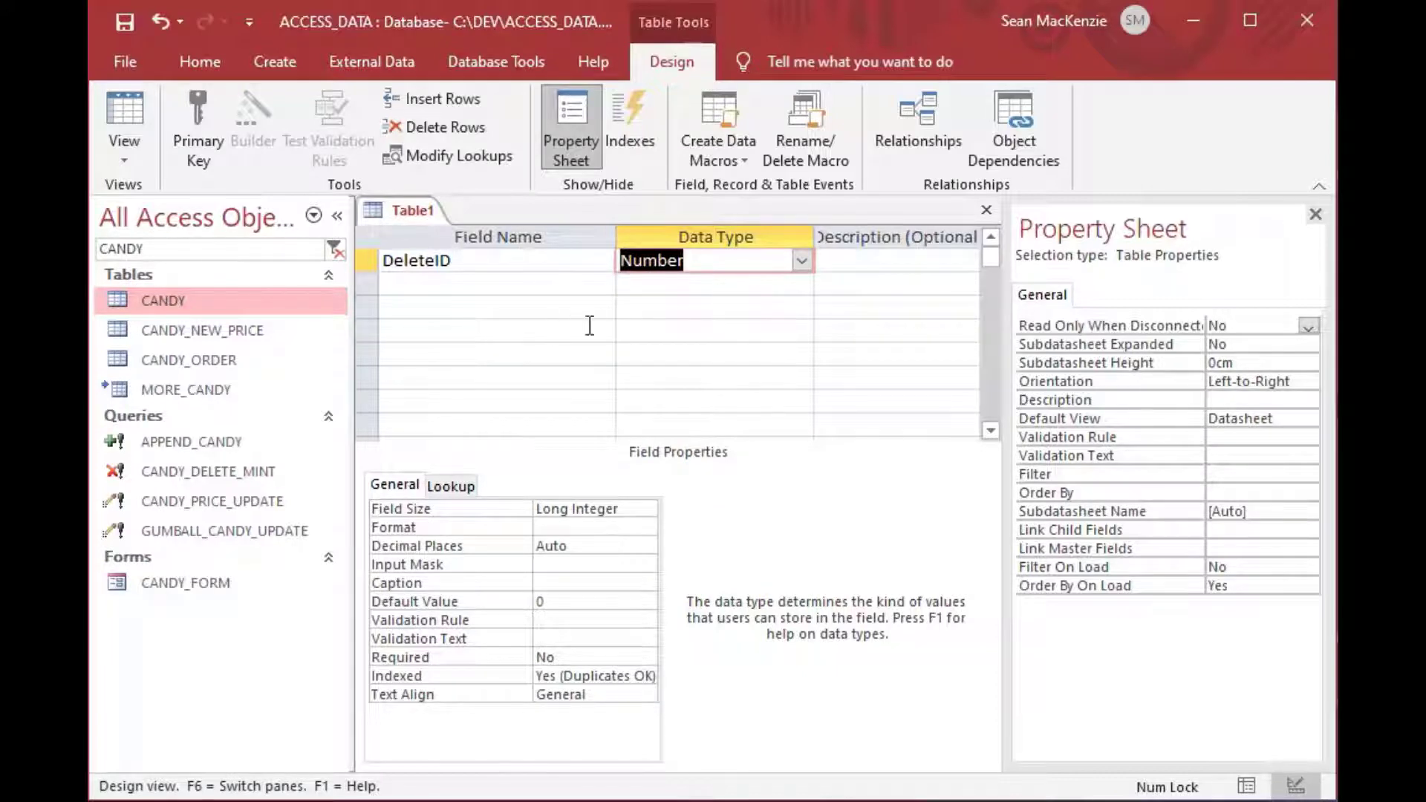
Step: Save the new table as DELETE_CANDY without creating a primary key
key(ctrl+s)
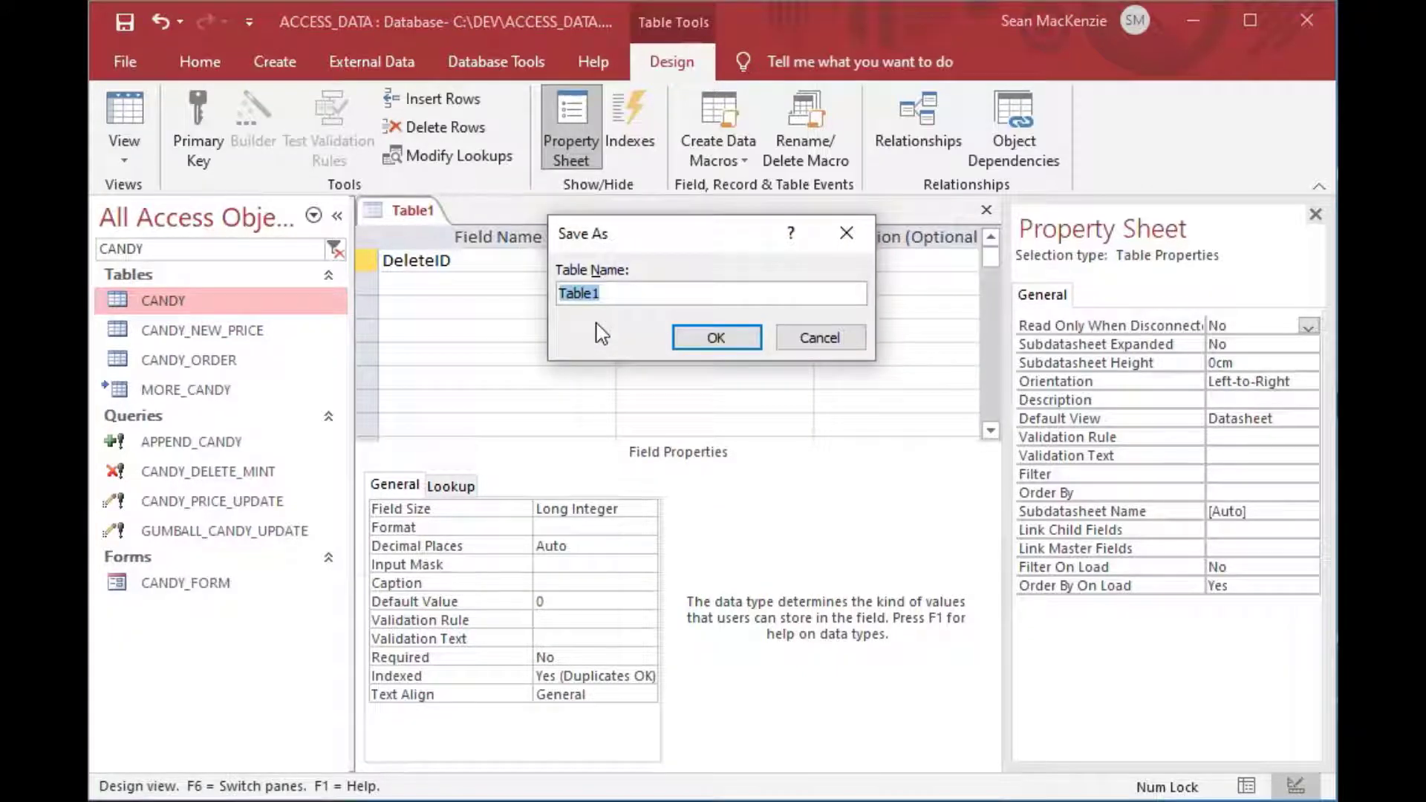
text(tbl)
key(BackSpace)
key(BackSpace)
key(BackSpace)
key(Caps_Lock)
text(D)
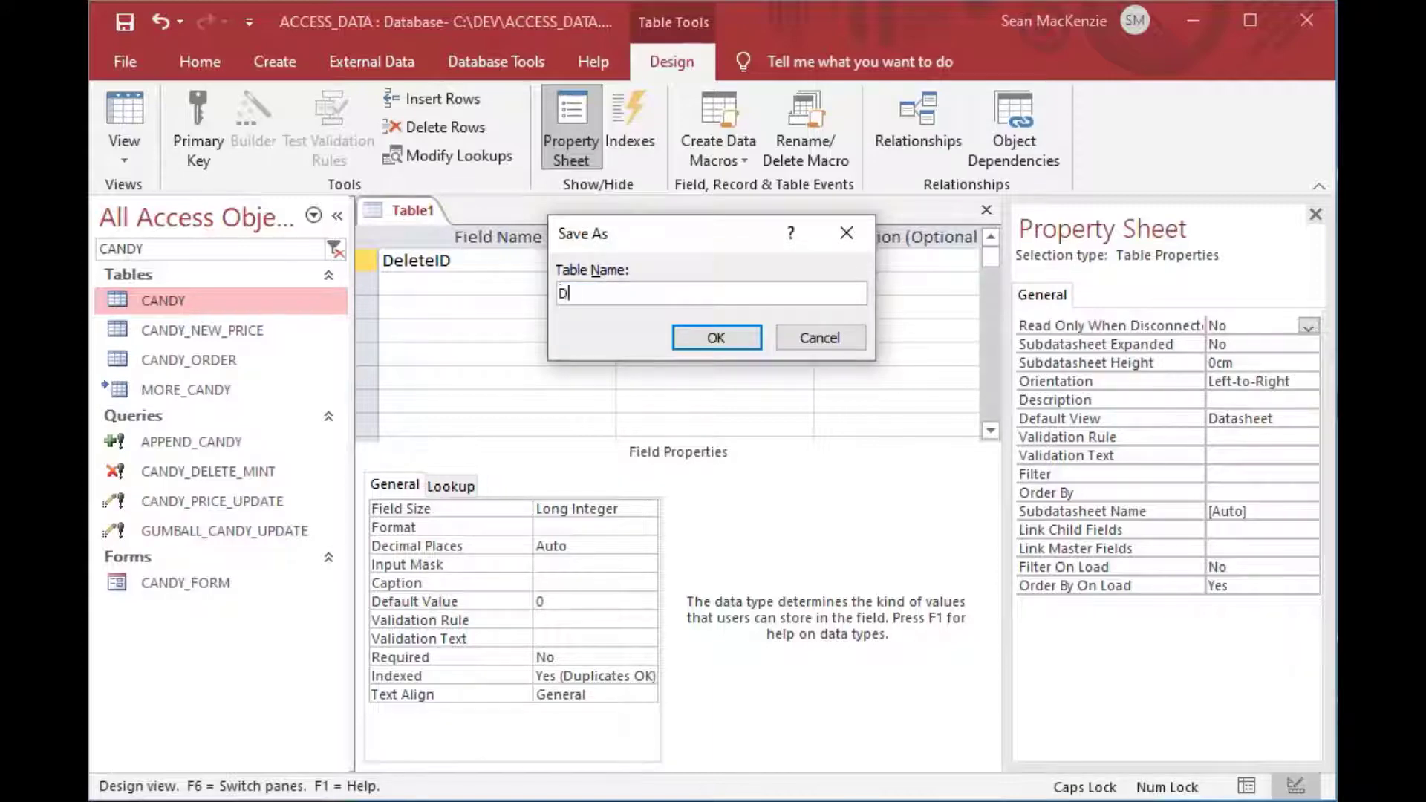
text(ELETE_CANDY)
click(720, 339)
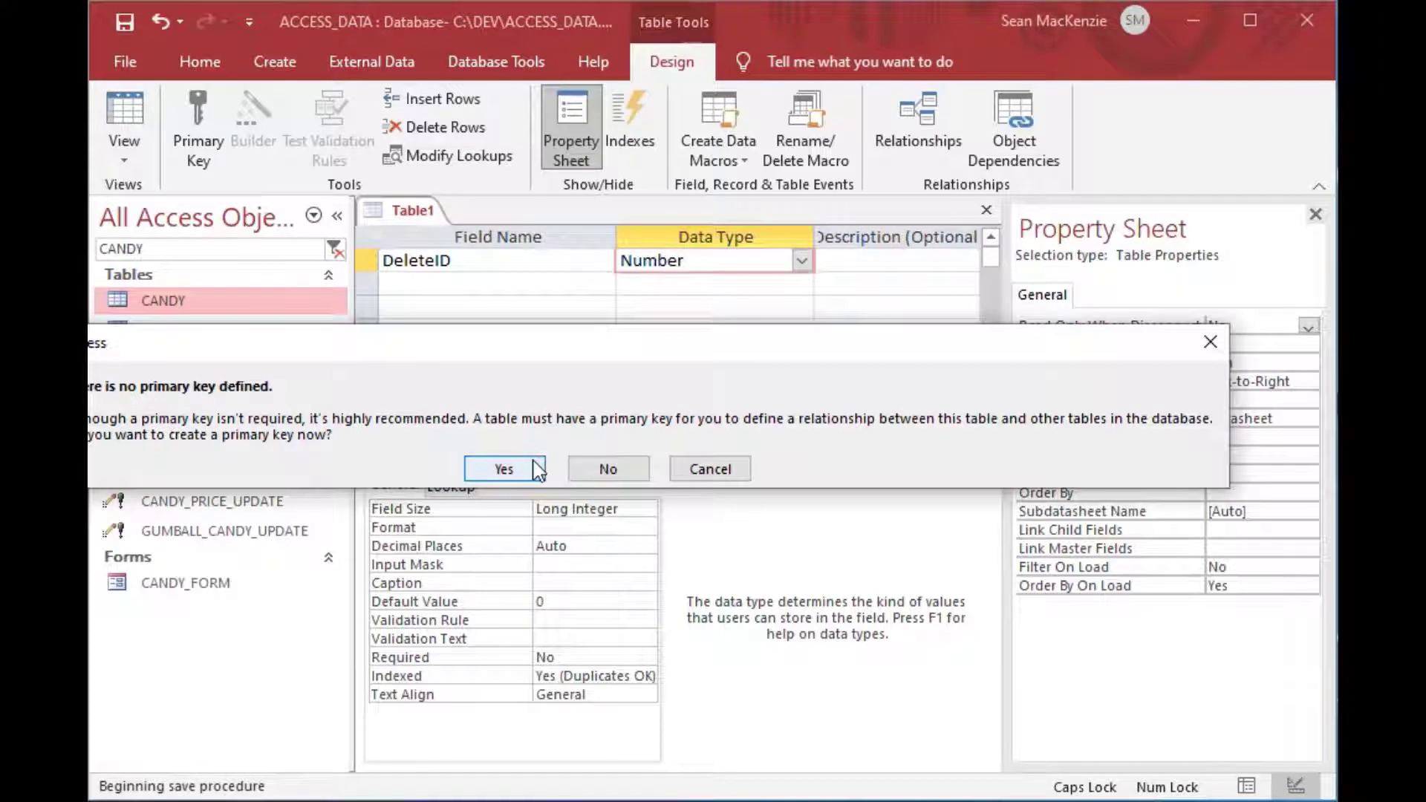
click(598, 468)
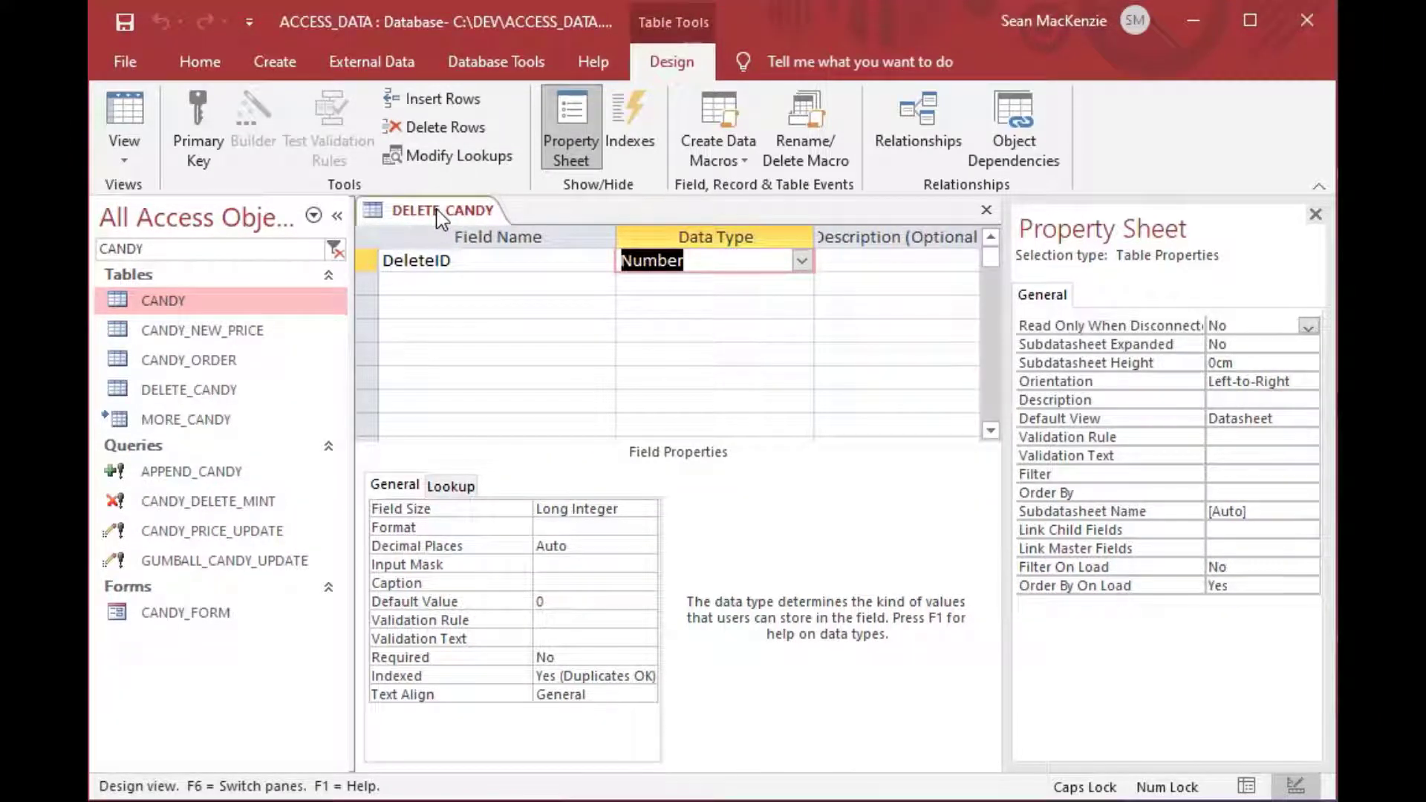
Step: Enter the DeleteID values 1, 2 and 8 as records in the DELETE_CANDY table and close it
click(126, 108)
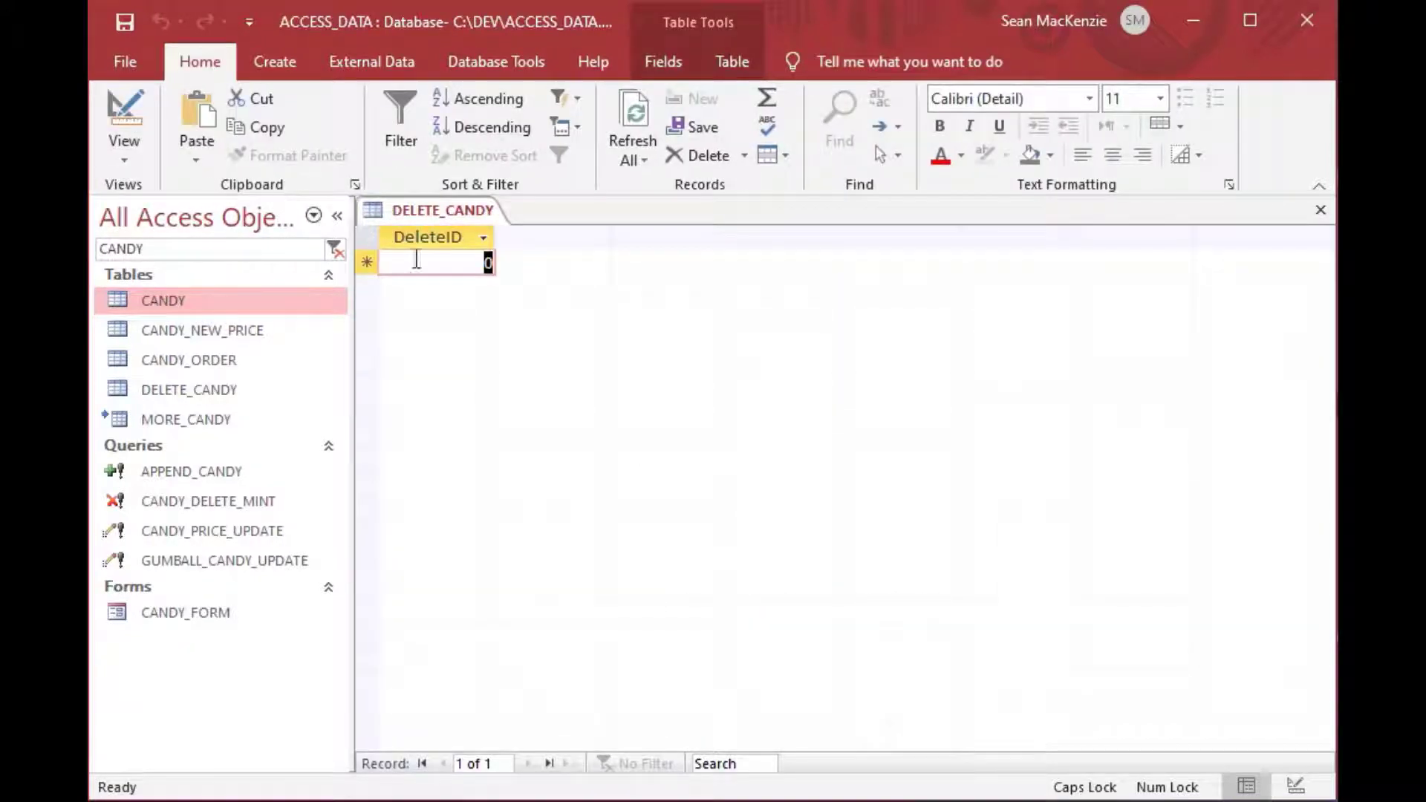
text(1)
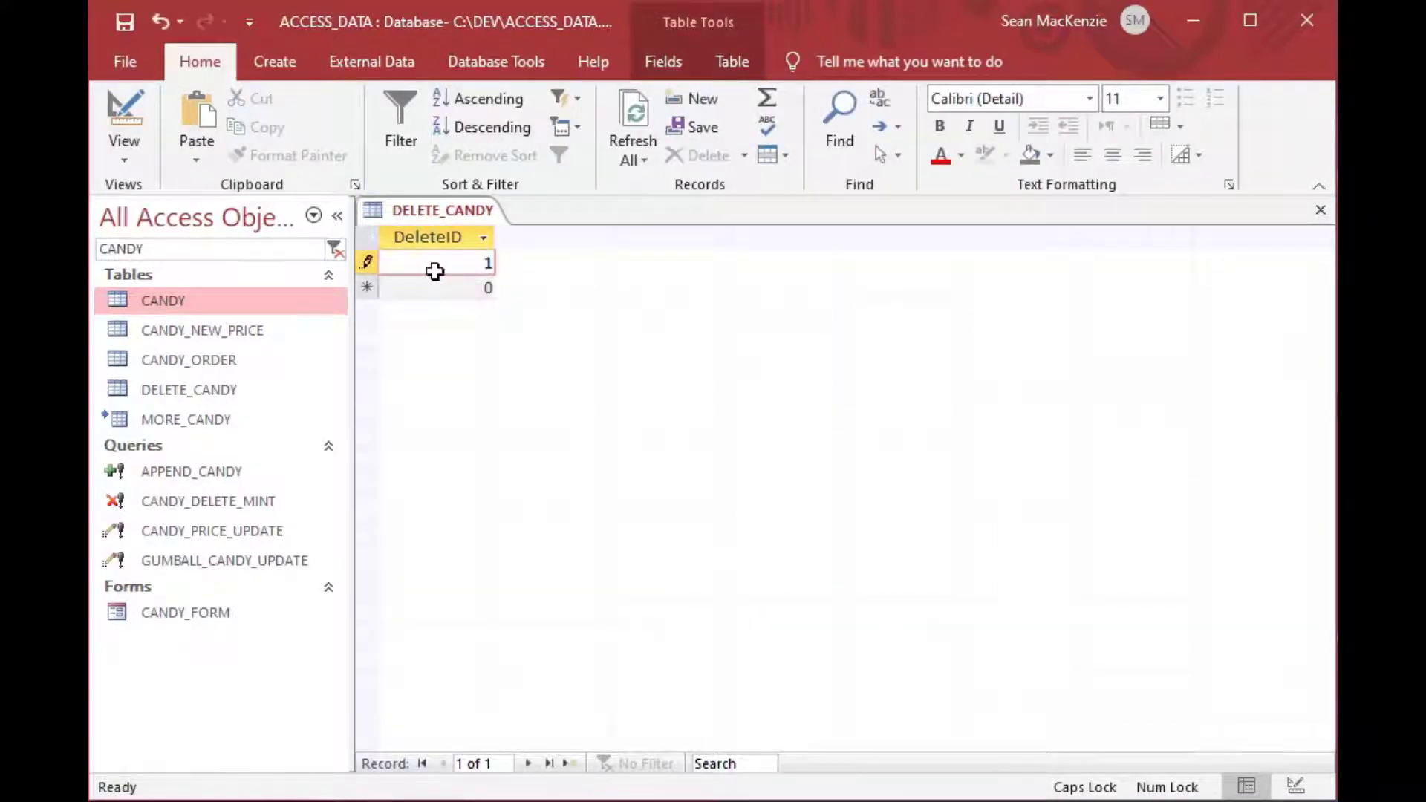
key(Return)
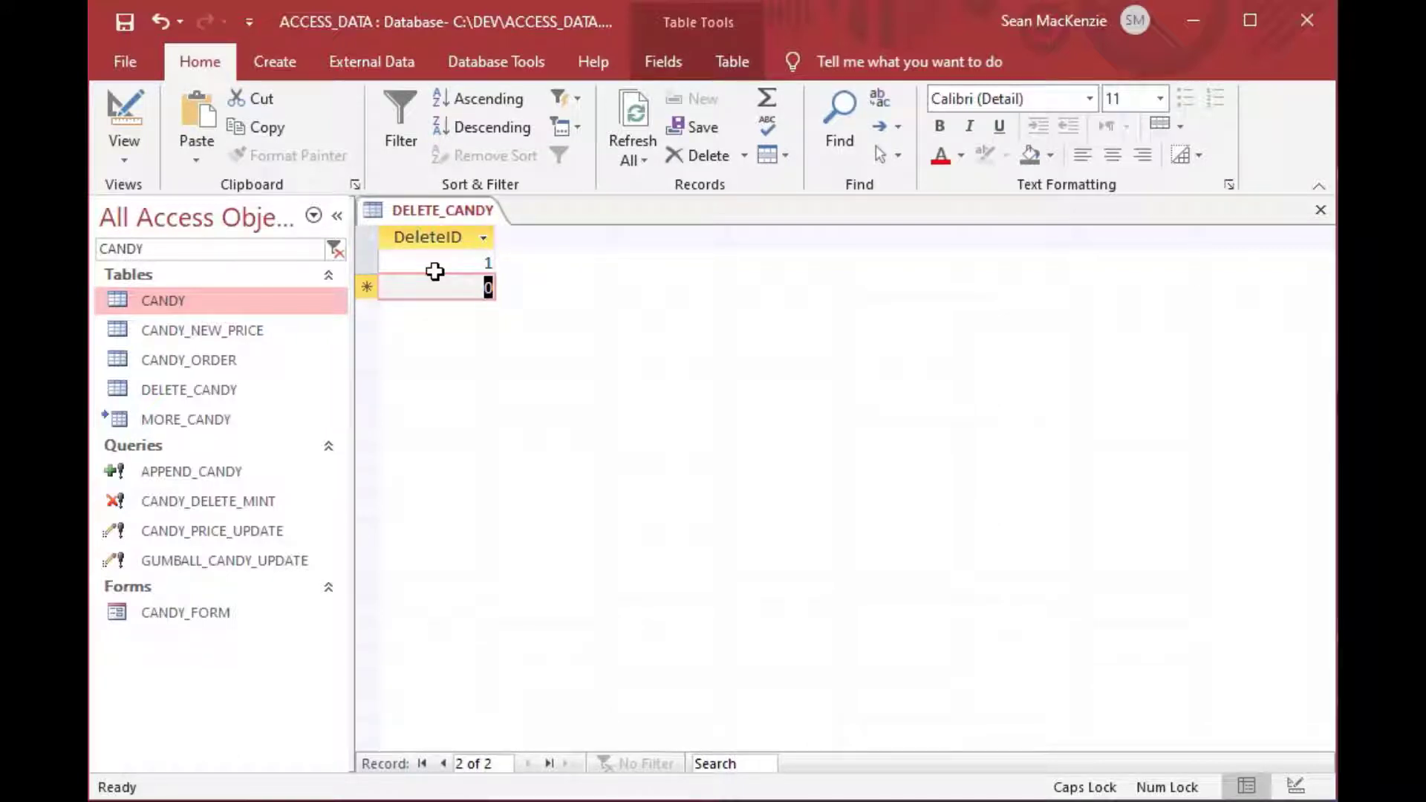
text(2)
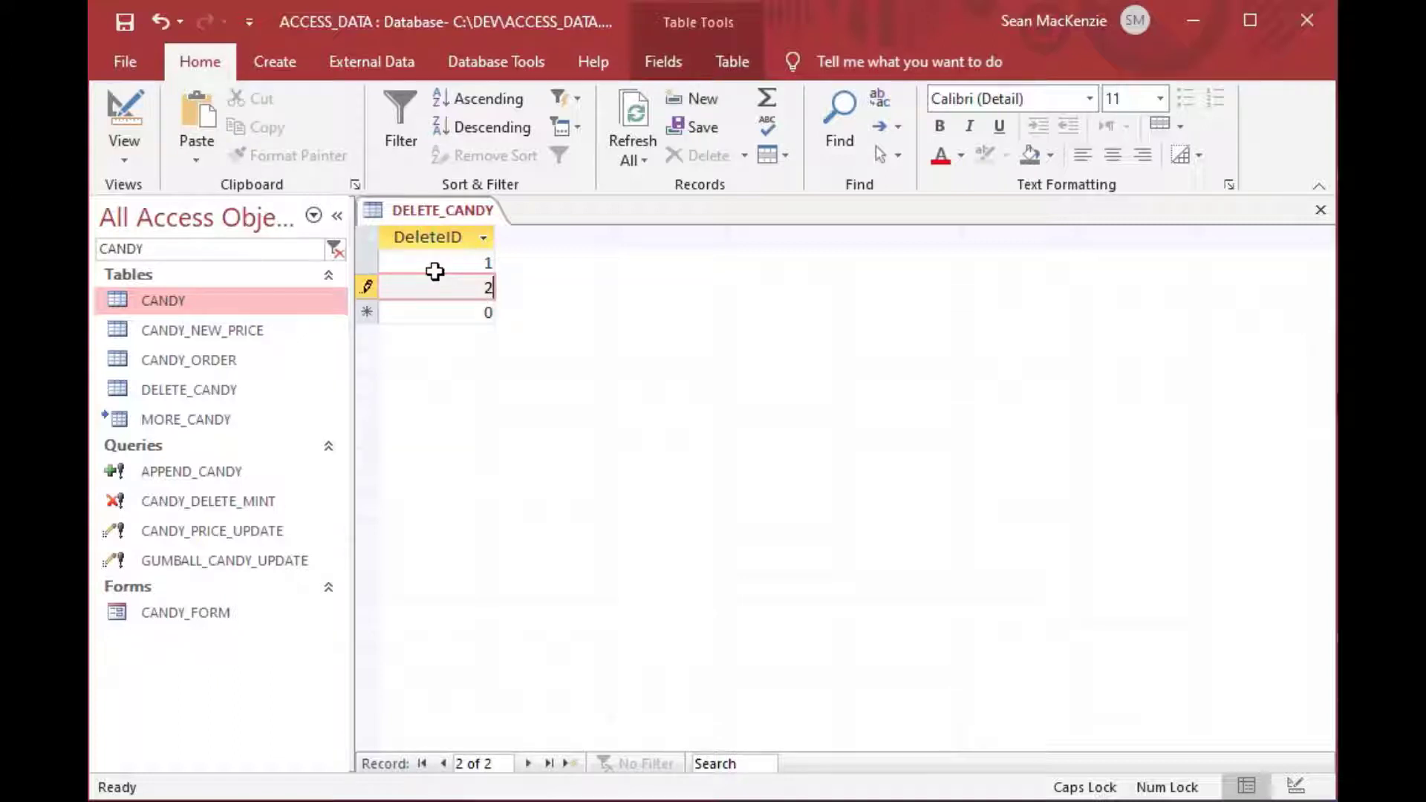
key(Return)
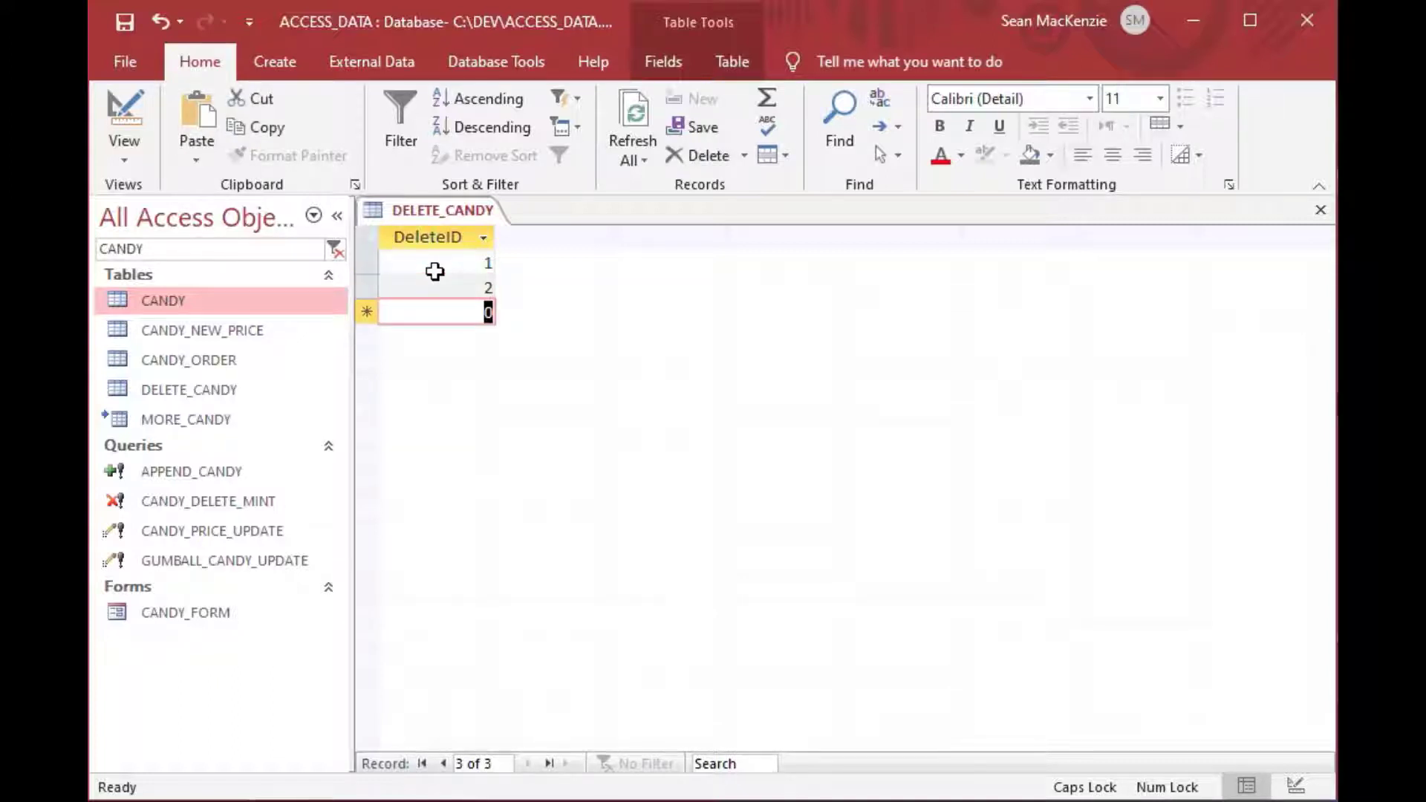
text(8)
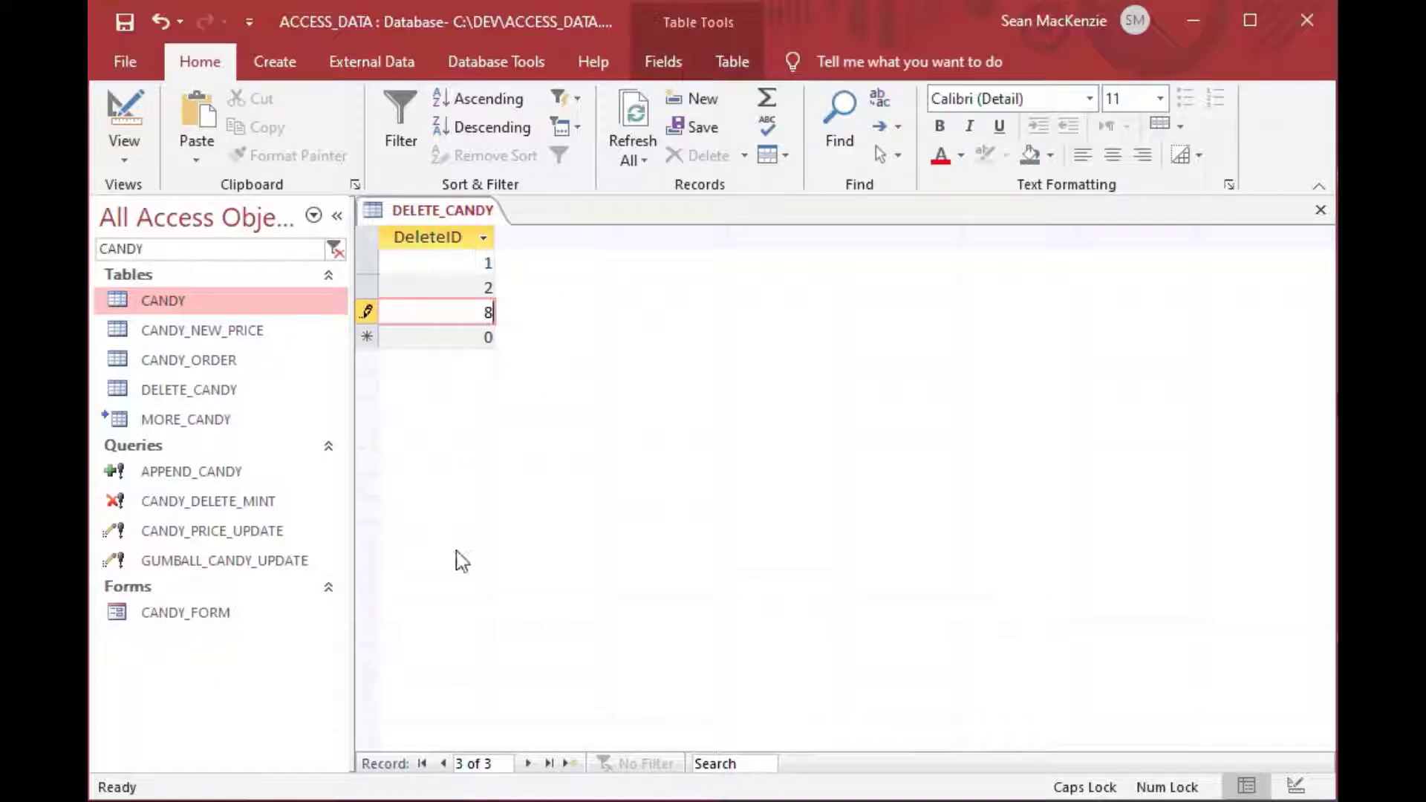
click(1322, 216)
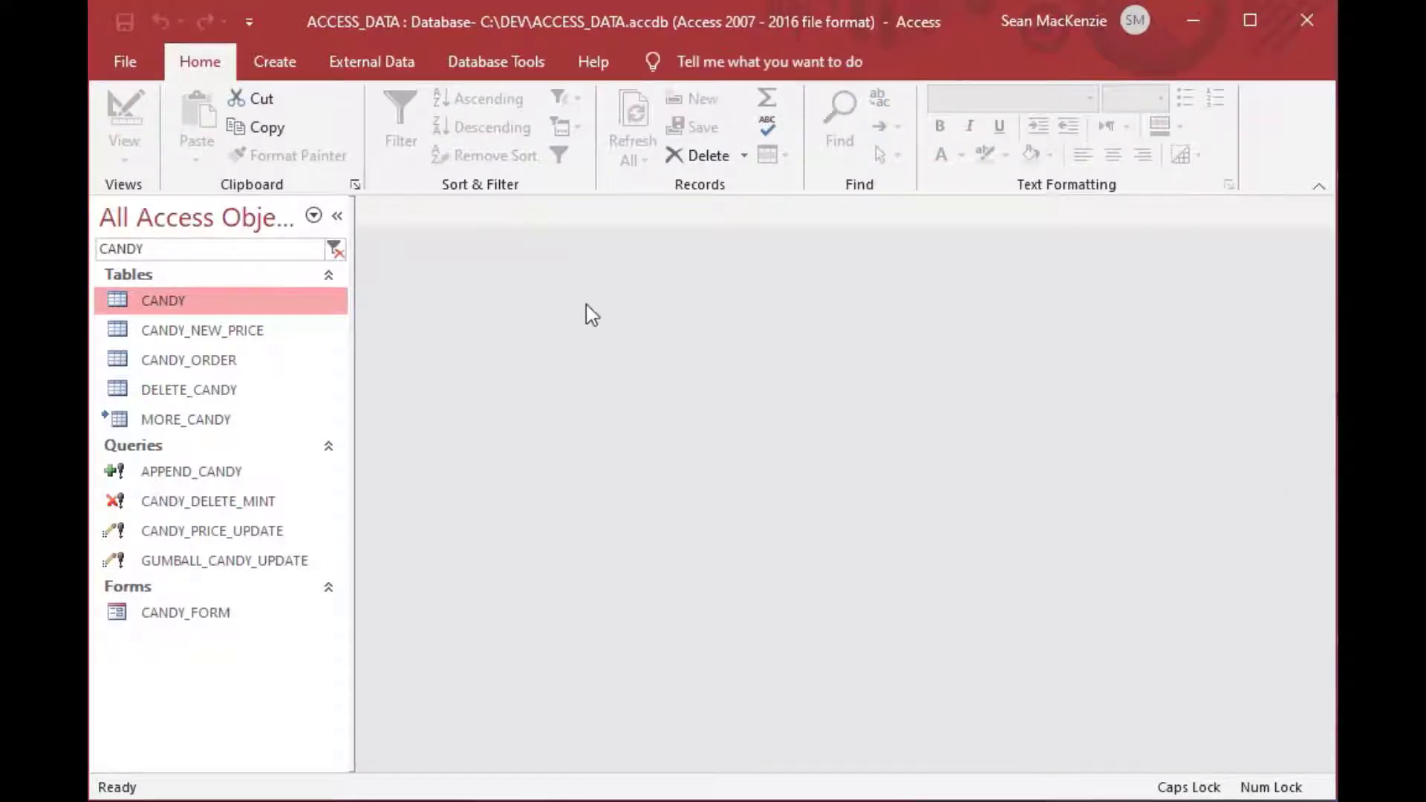
Step: Start a new query design containing the CANDY and DELETE_CANDY tables
click(272, 72)
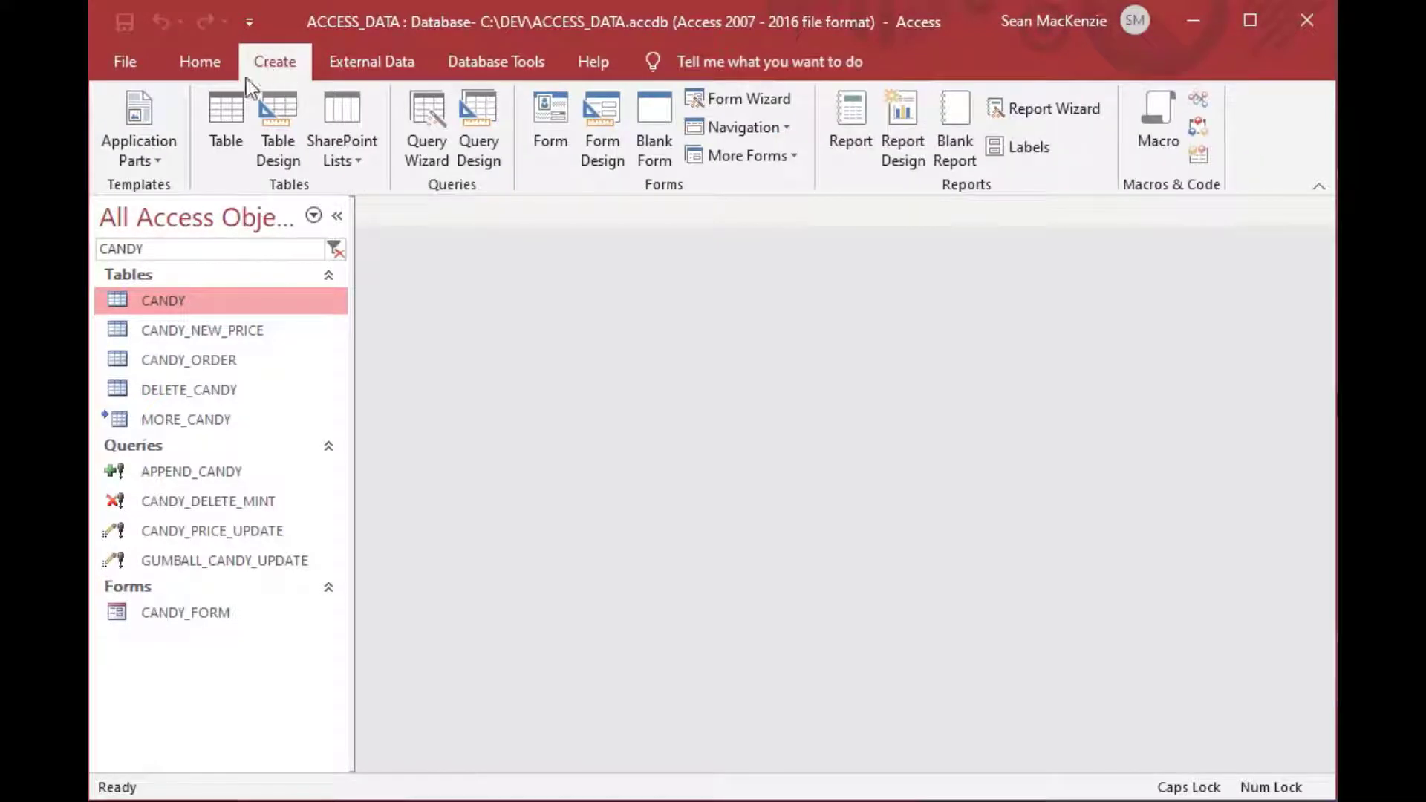
click(461, 131)
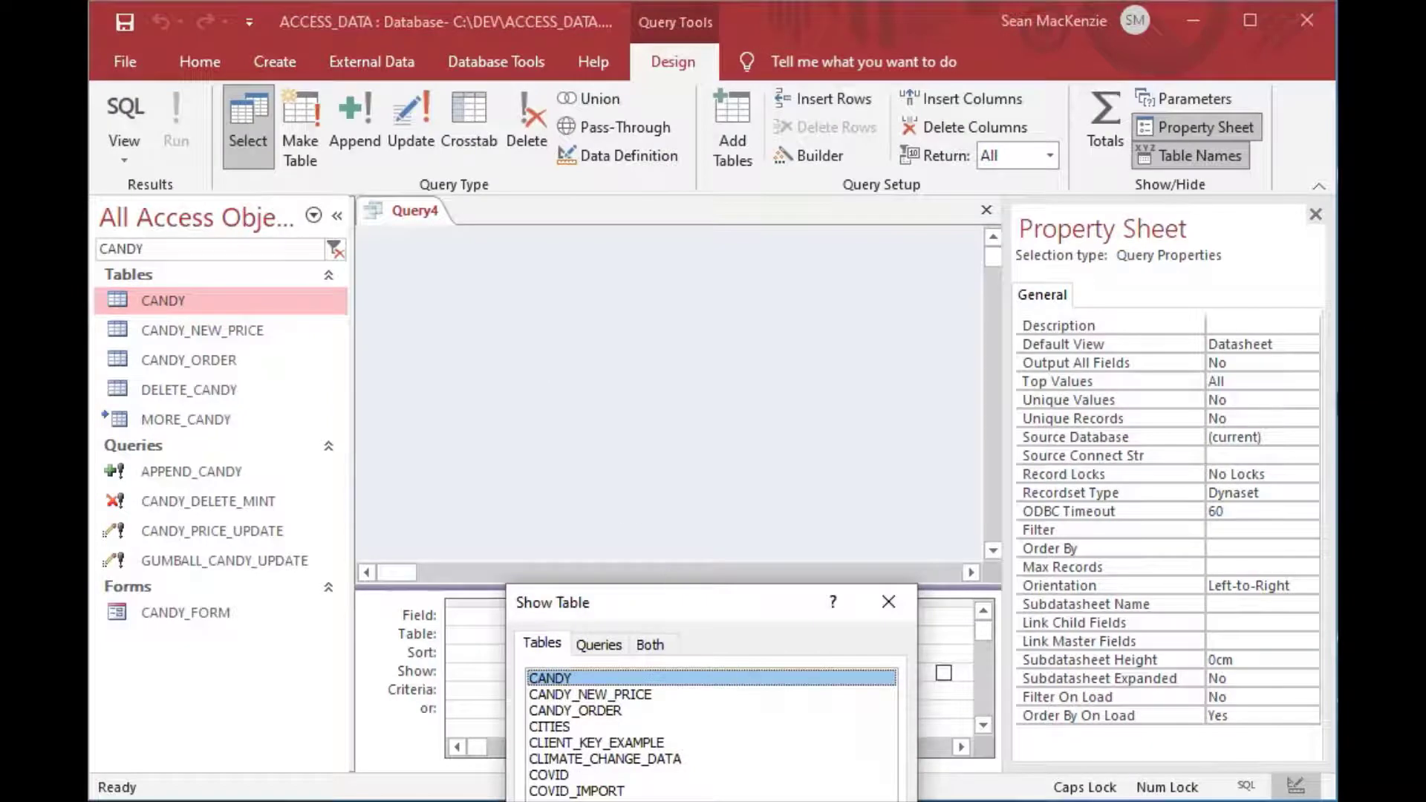
key(Escape)
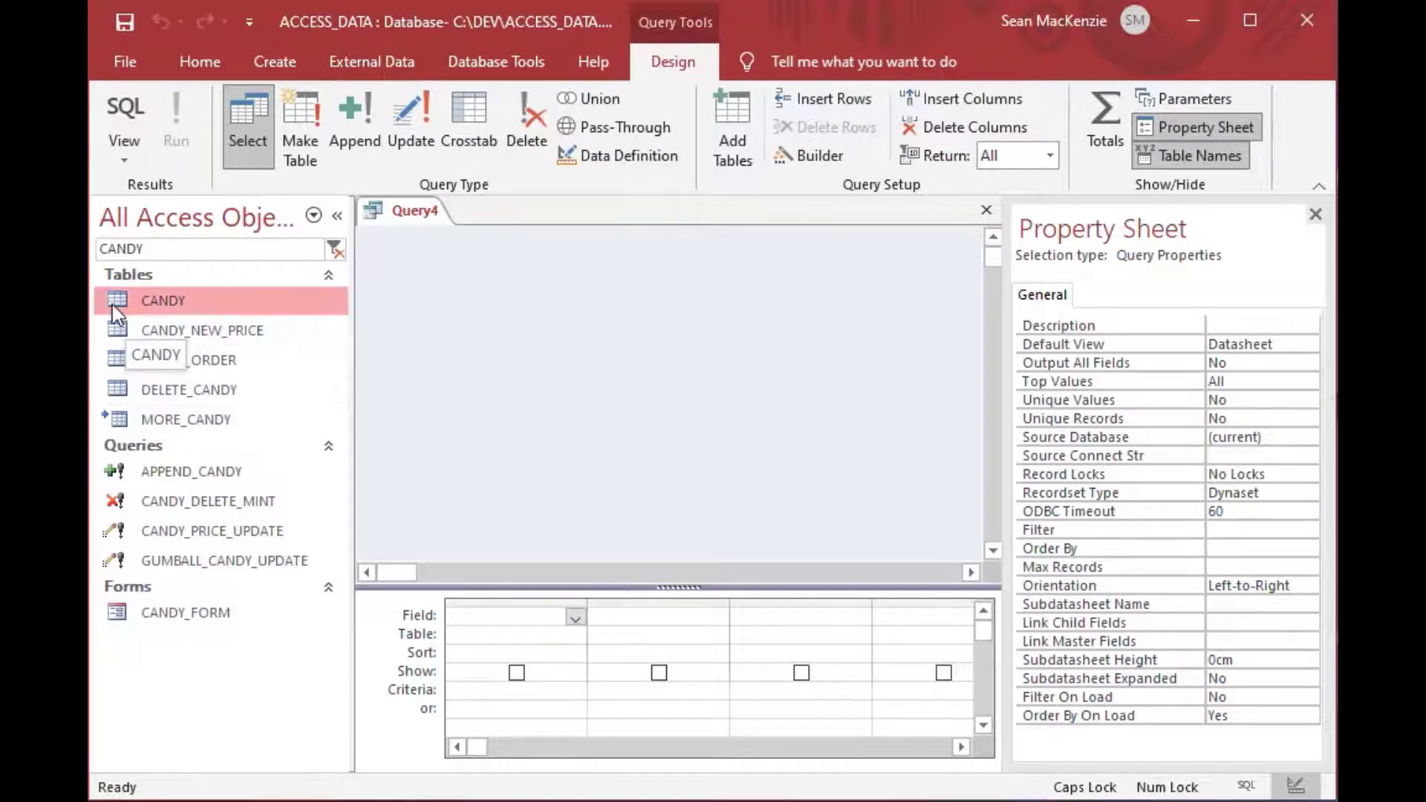
drag(113, 304, 440, 321)
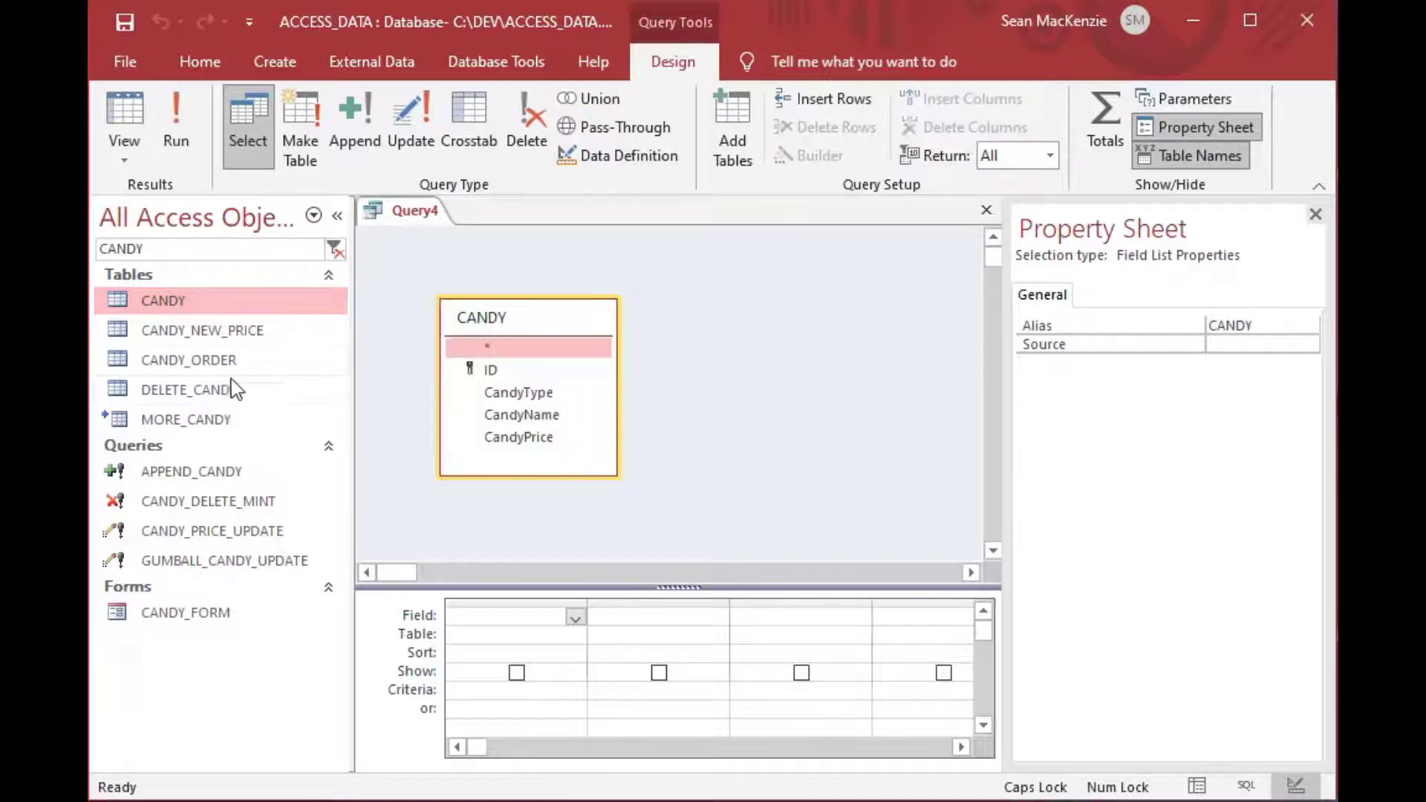
drag(194, 391, 740, 327)
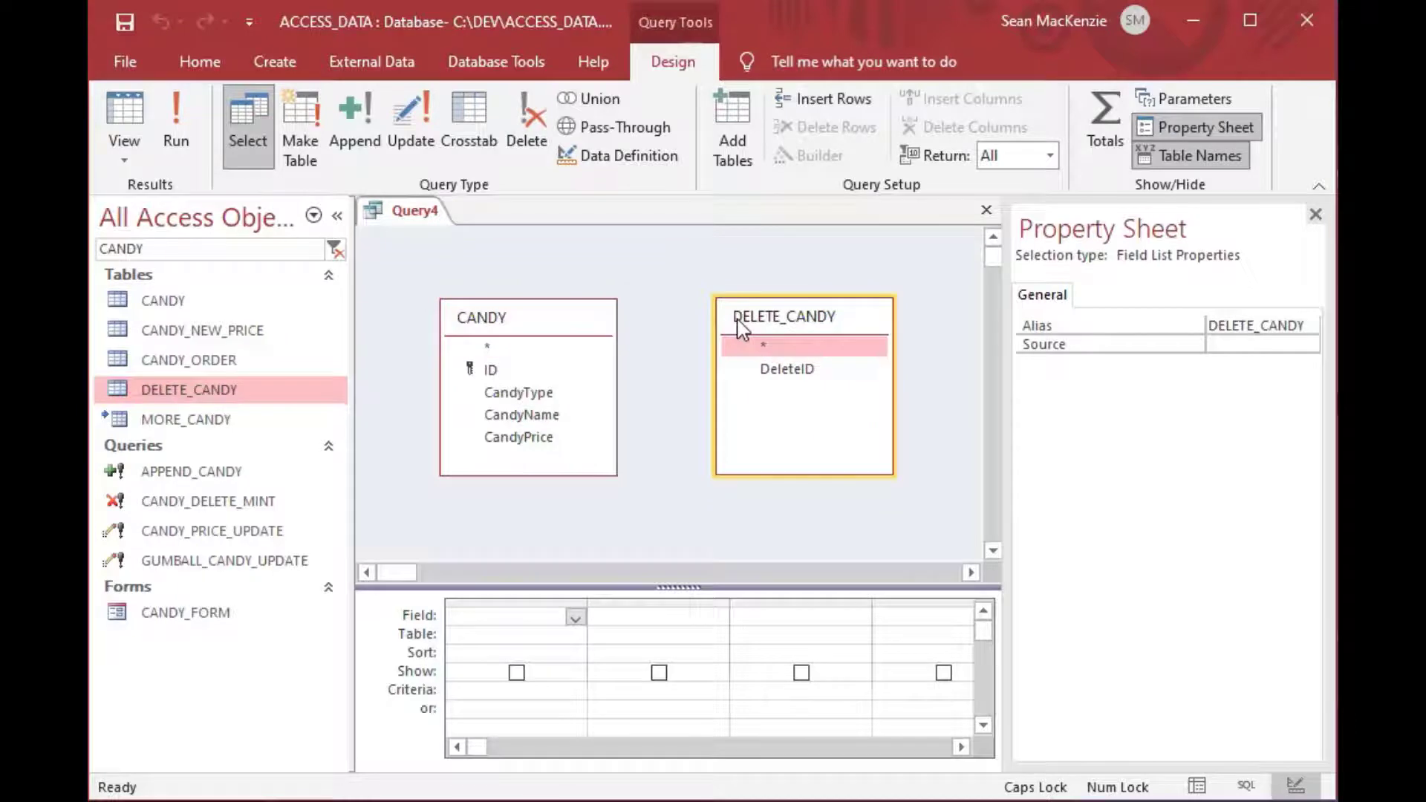
Step: Add all CANDY fields (CANDY.*) to the query grid and join DeleteID in DELETE_CANDY to ID in CANDY
click(488, 319)
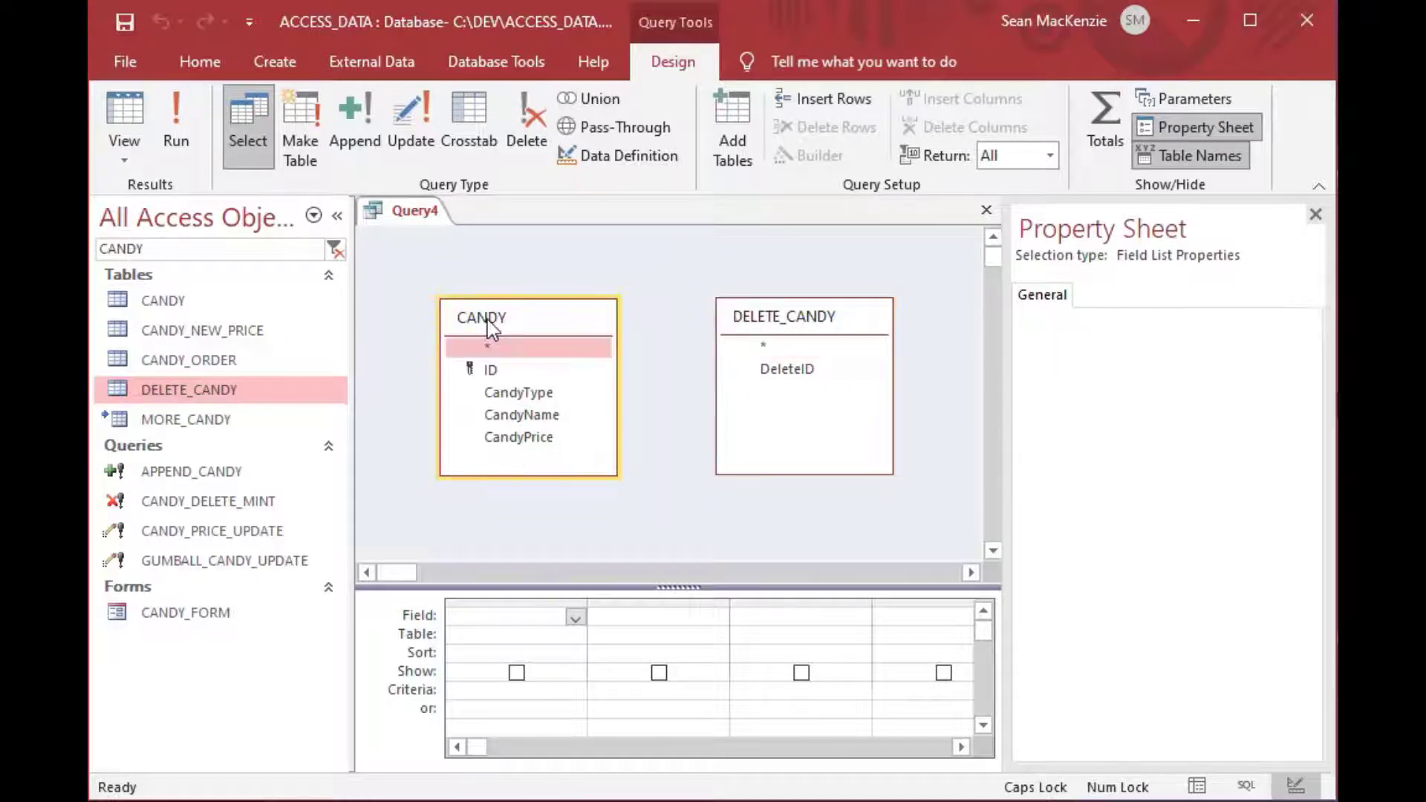
click(791, 325)
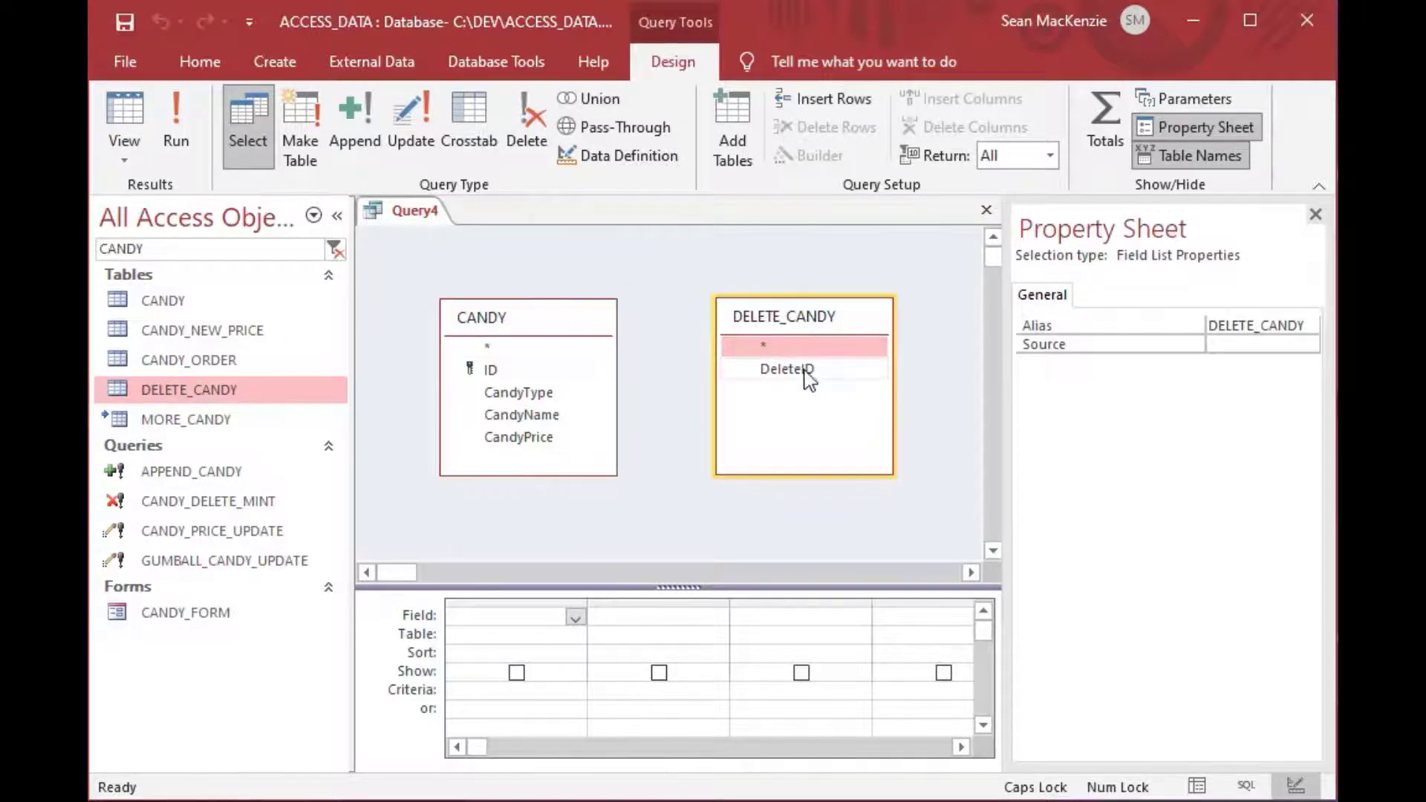
click(488, 353)
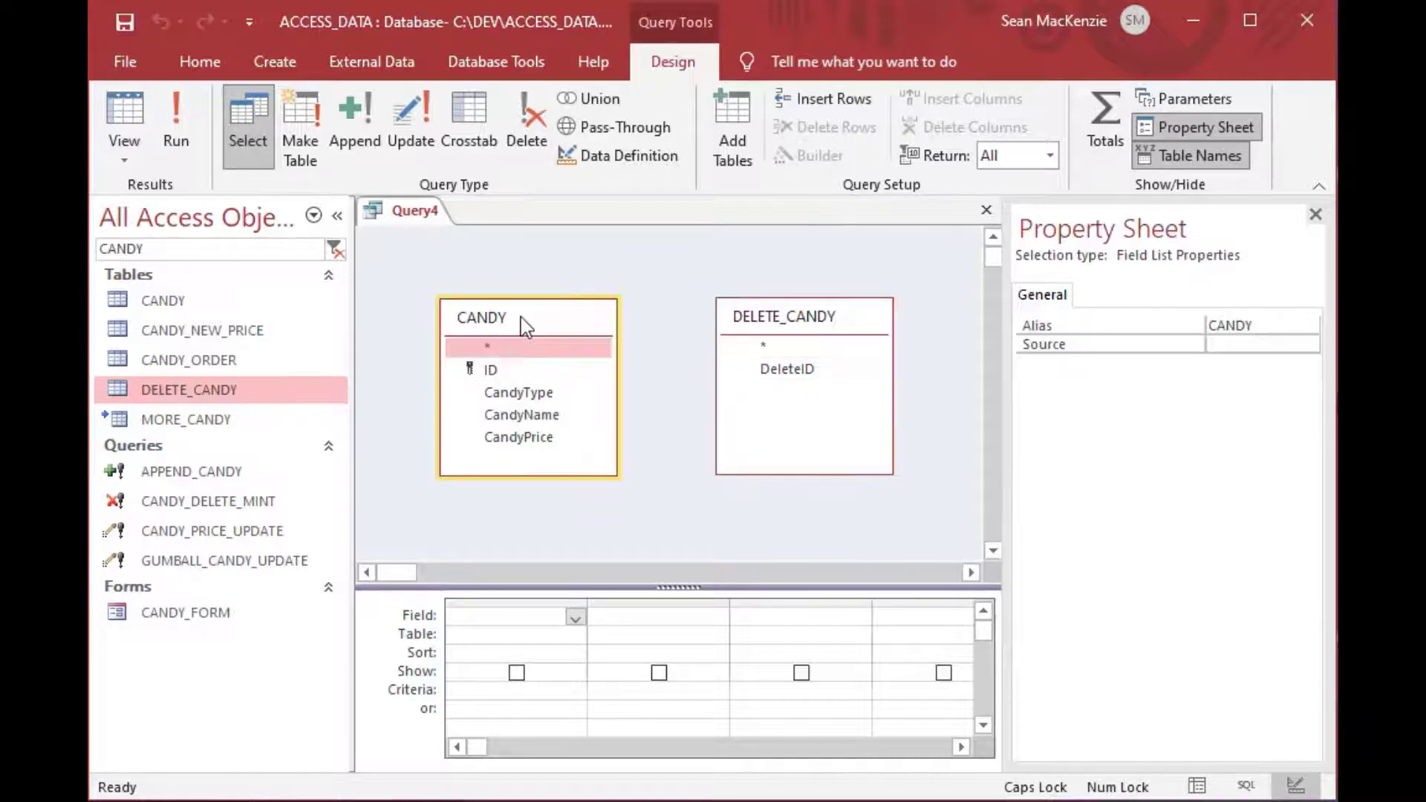
double_click(488, 350)
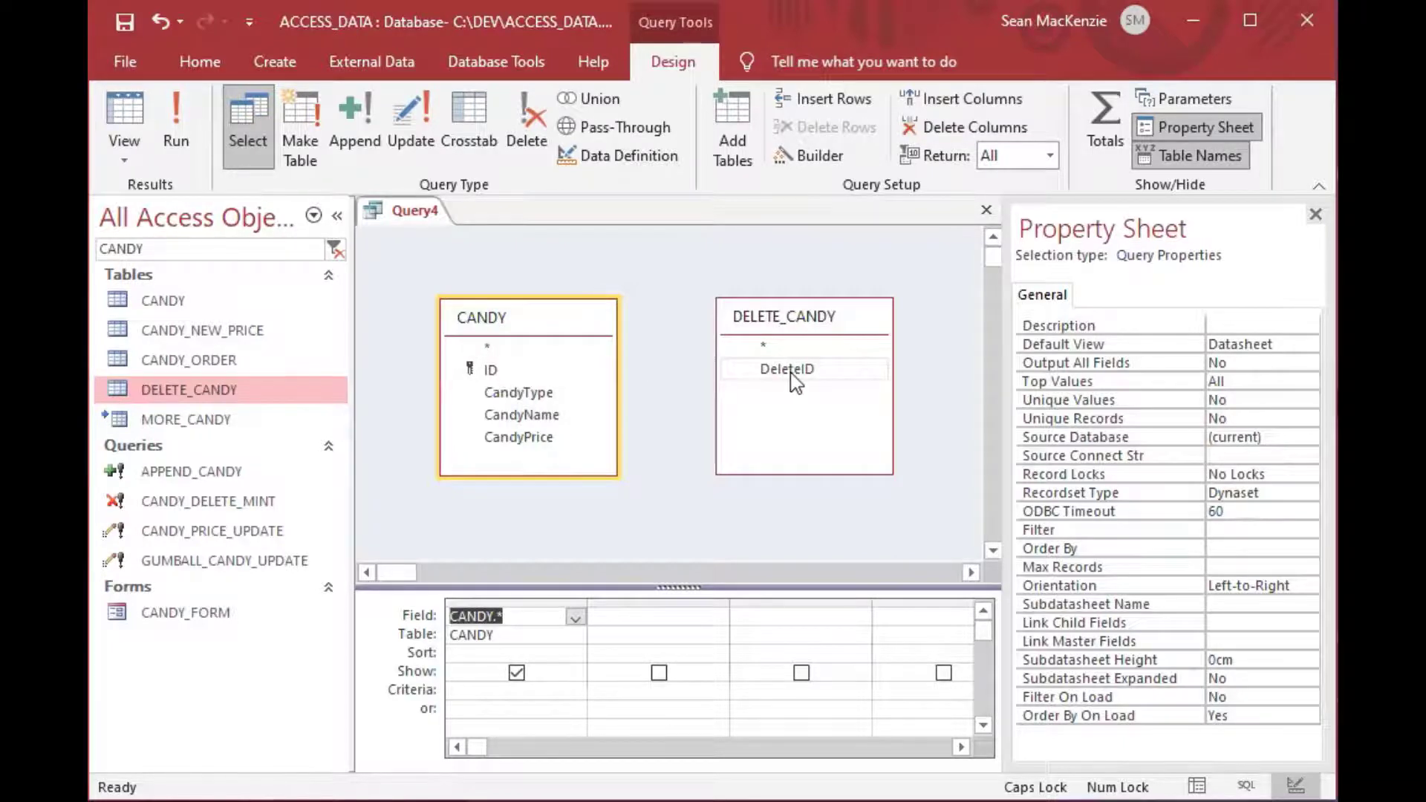
drag(790, 374, 514, 371)
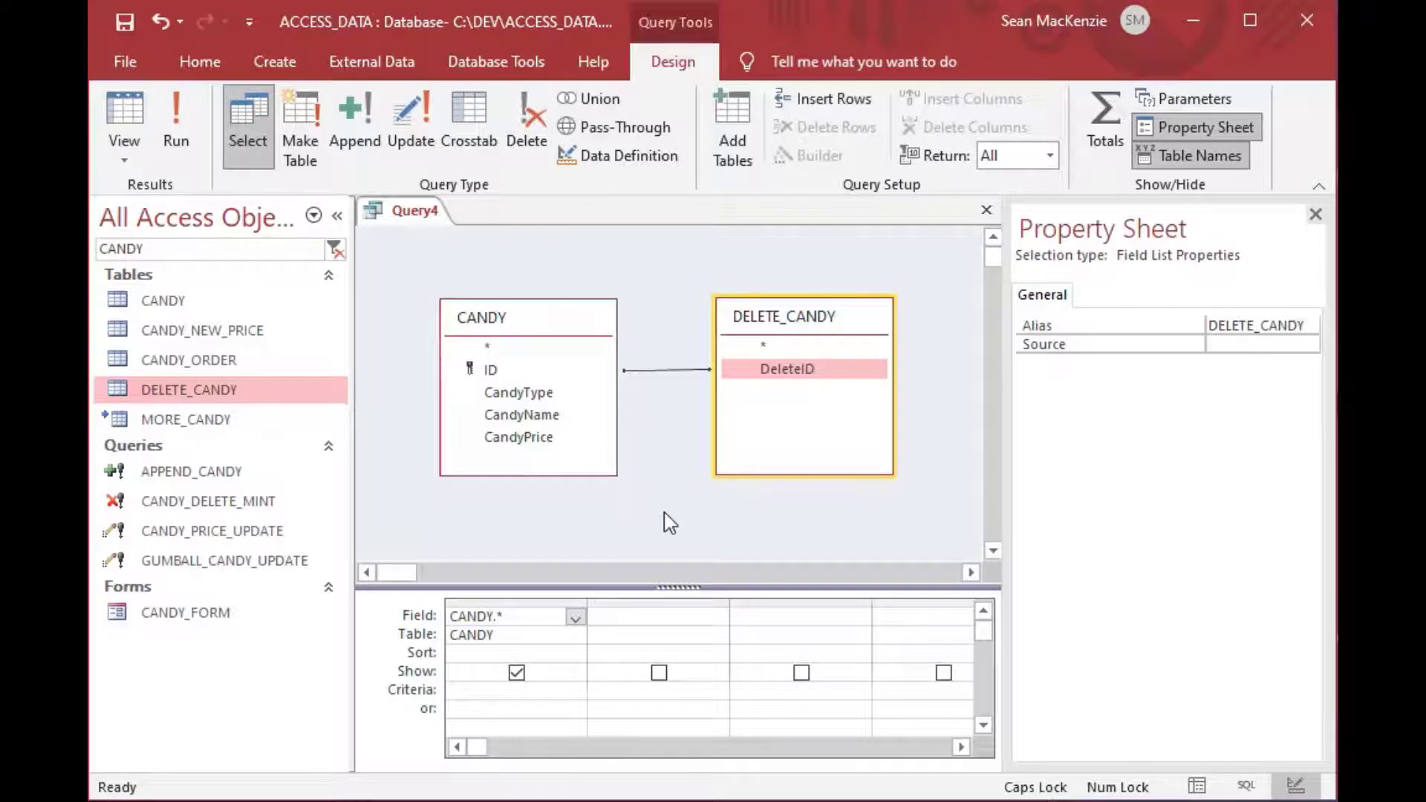
drag(832, 312, 823, 317)
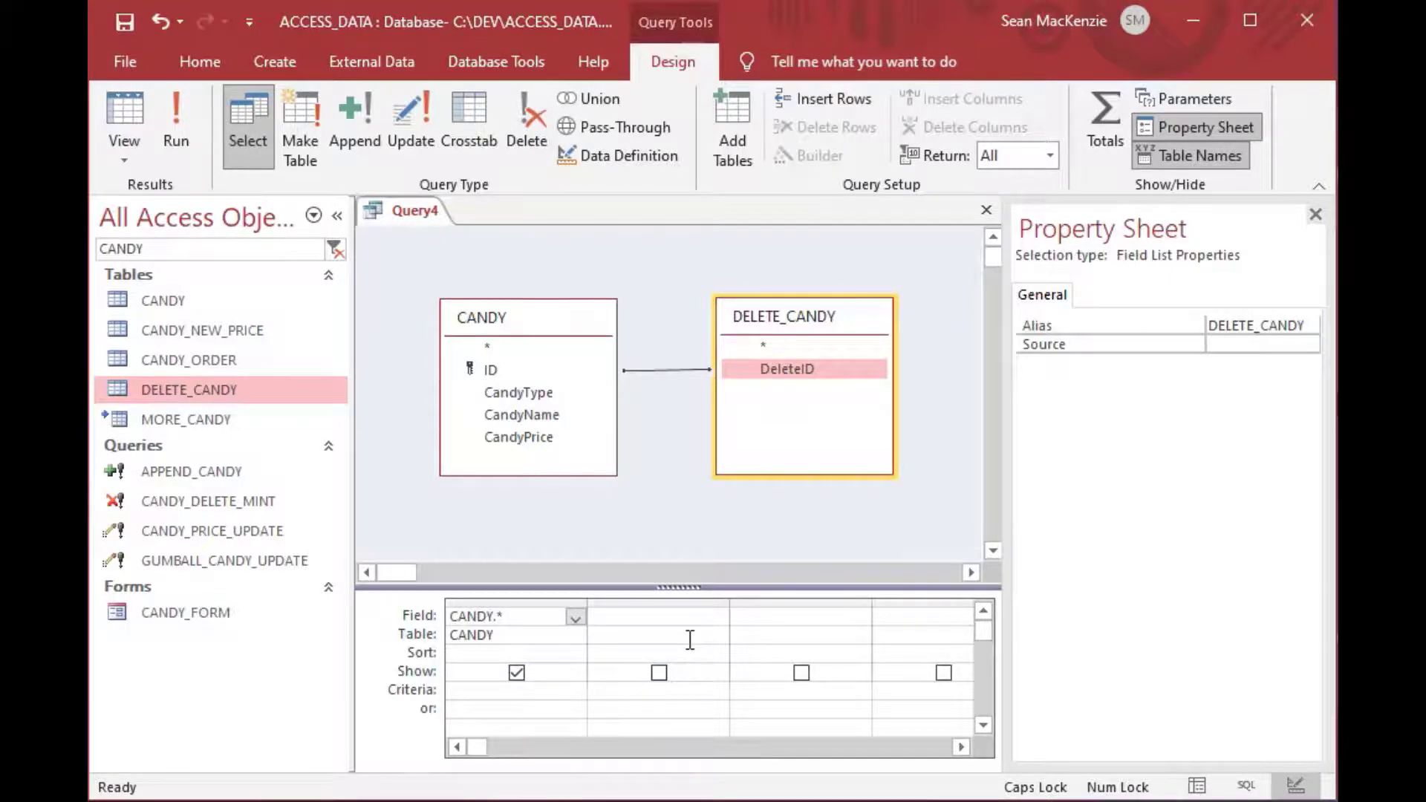
Step: Save the query under the name CANDY_DELETE_LIST
key(ctrl+s)
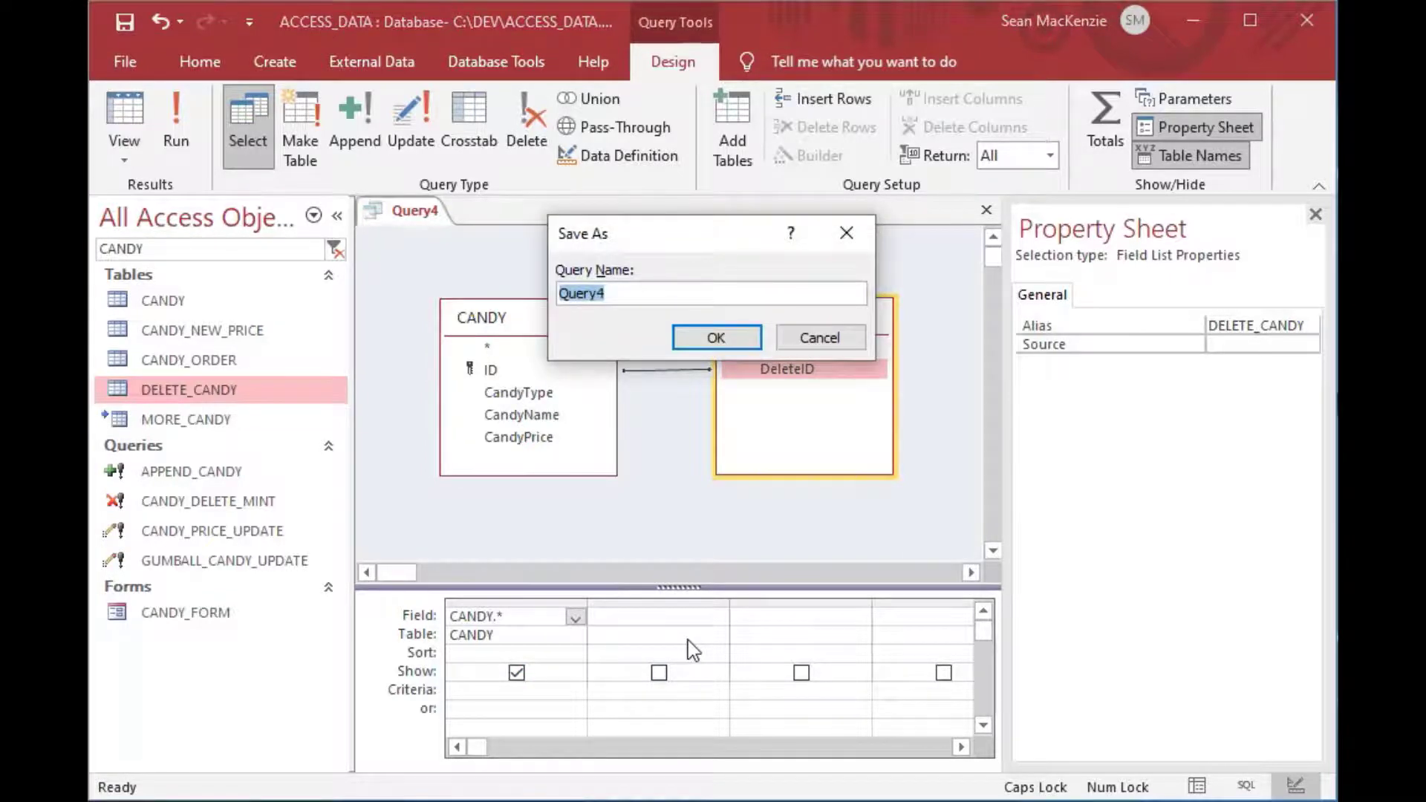
key(BackSpace)
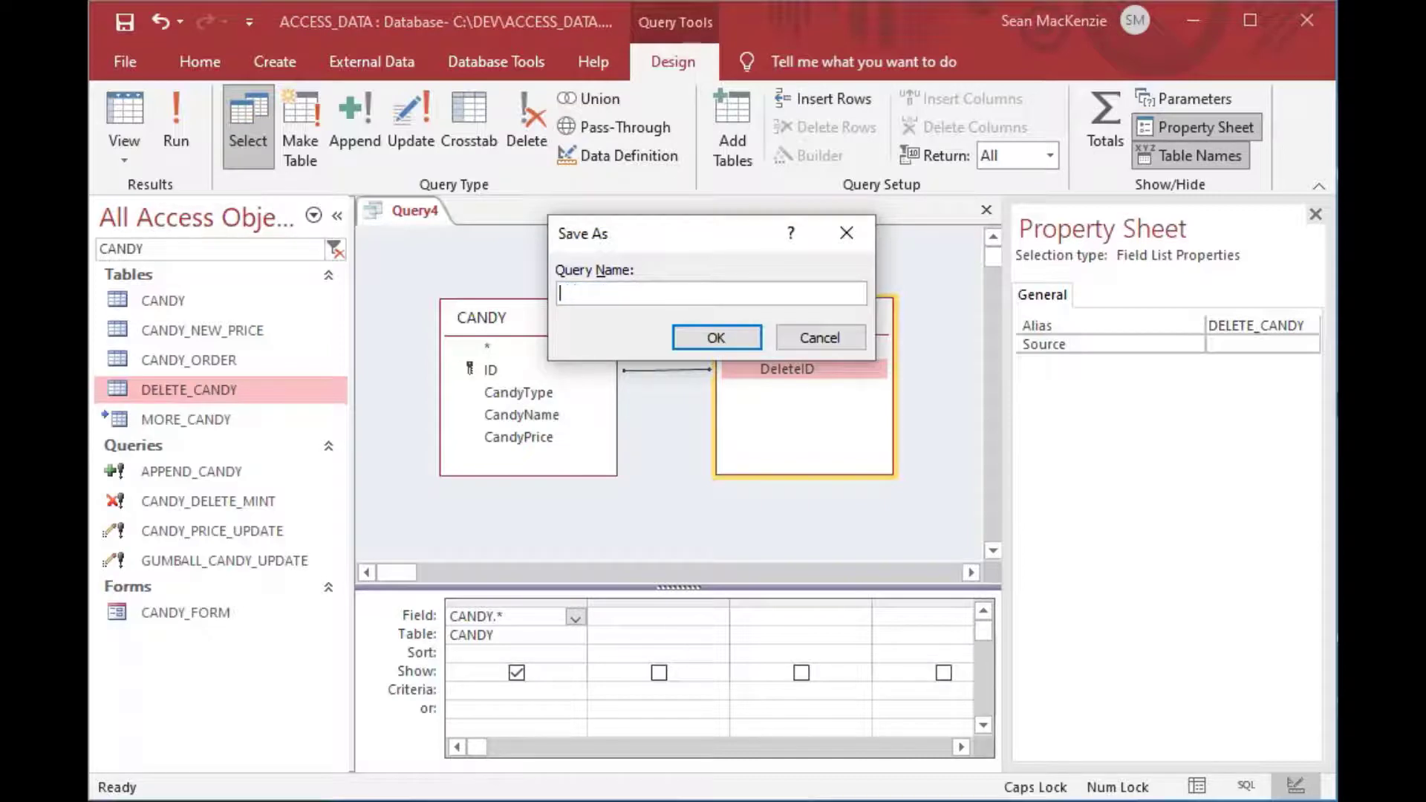
text(CANDY_DELETE_LIST)
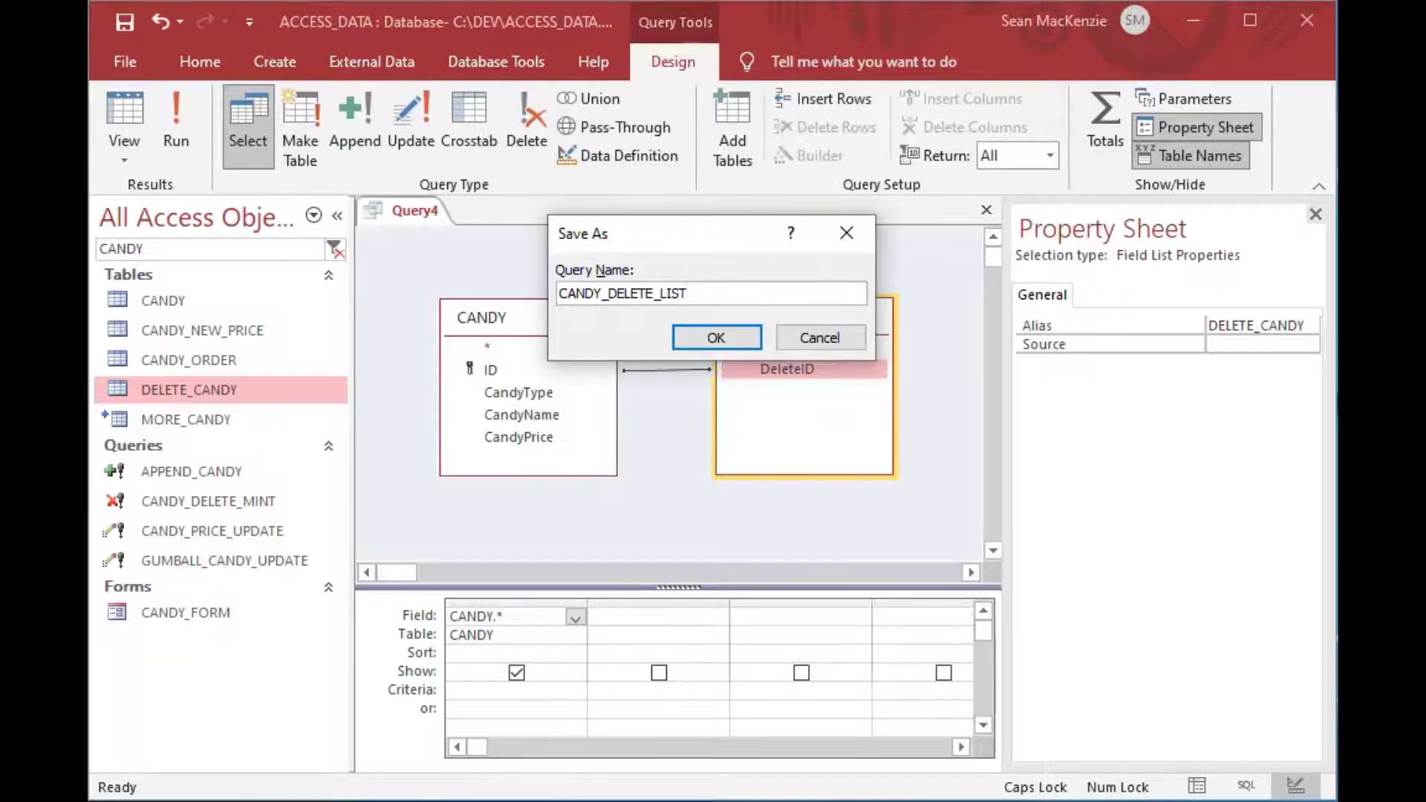
click(715, 339)
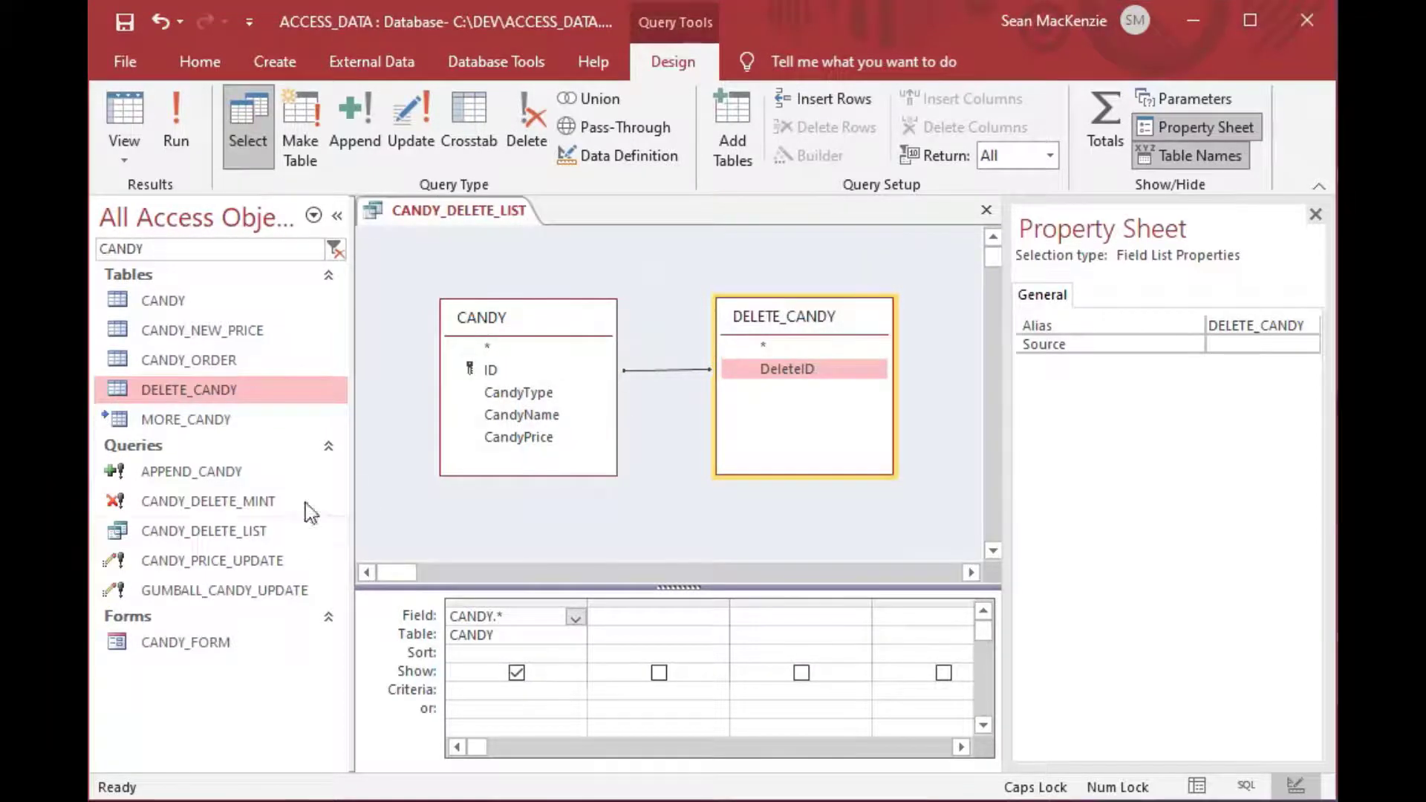
Step: Change the CANDY_DELETE_LIST query from a select query to a delete query
click(187, 534)
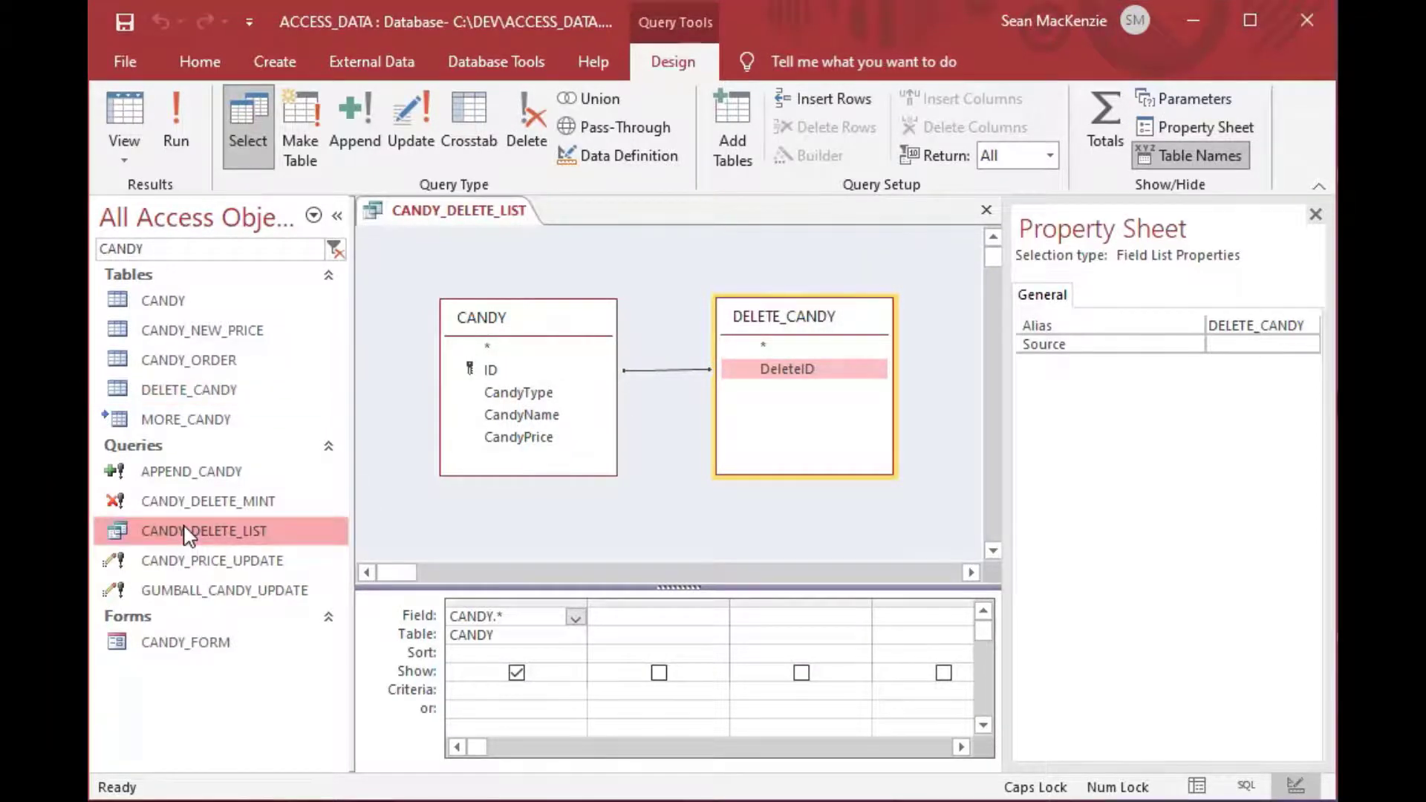
click(631, 290)
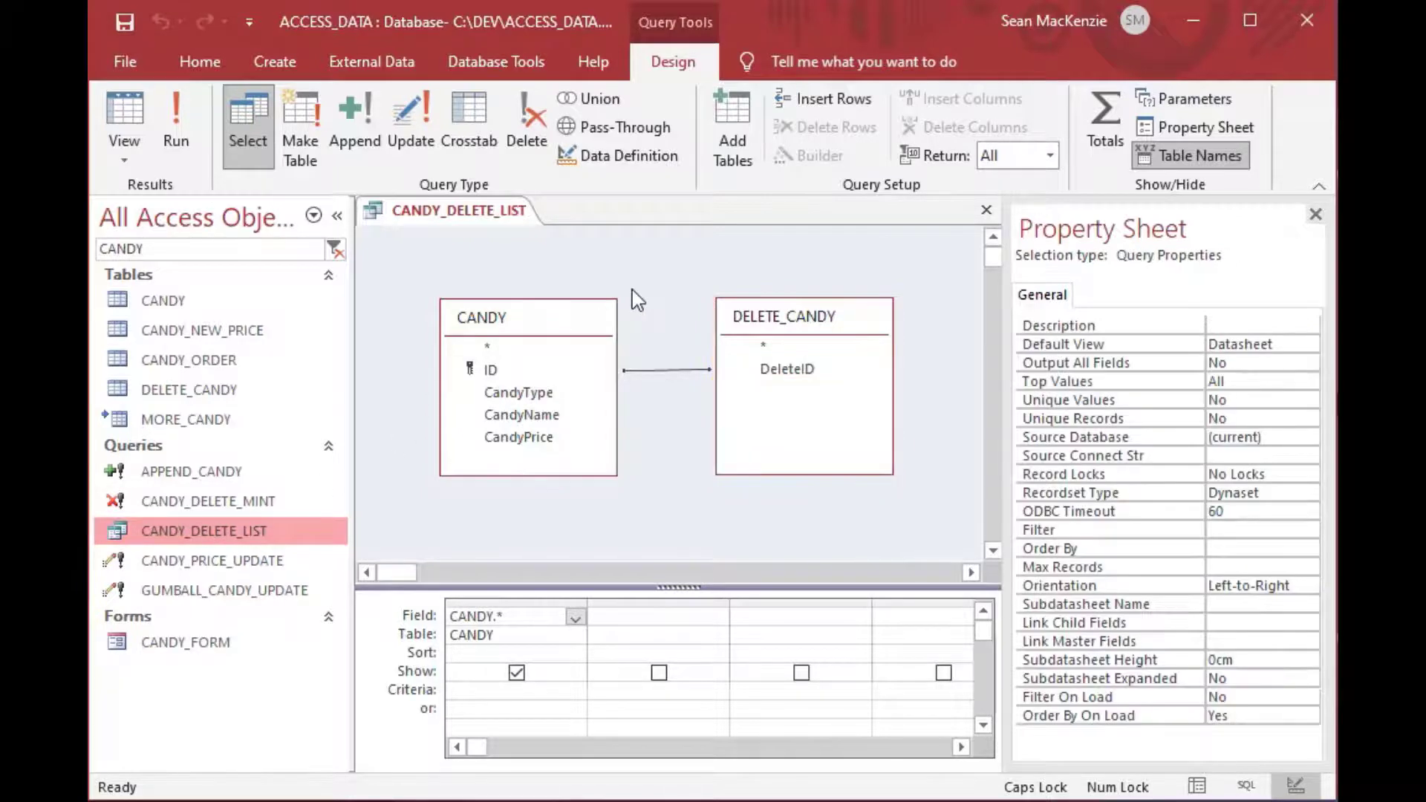
click(539, 113)
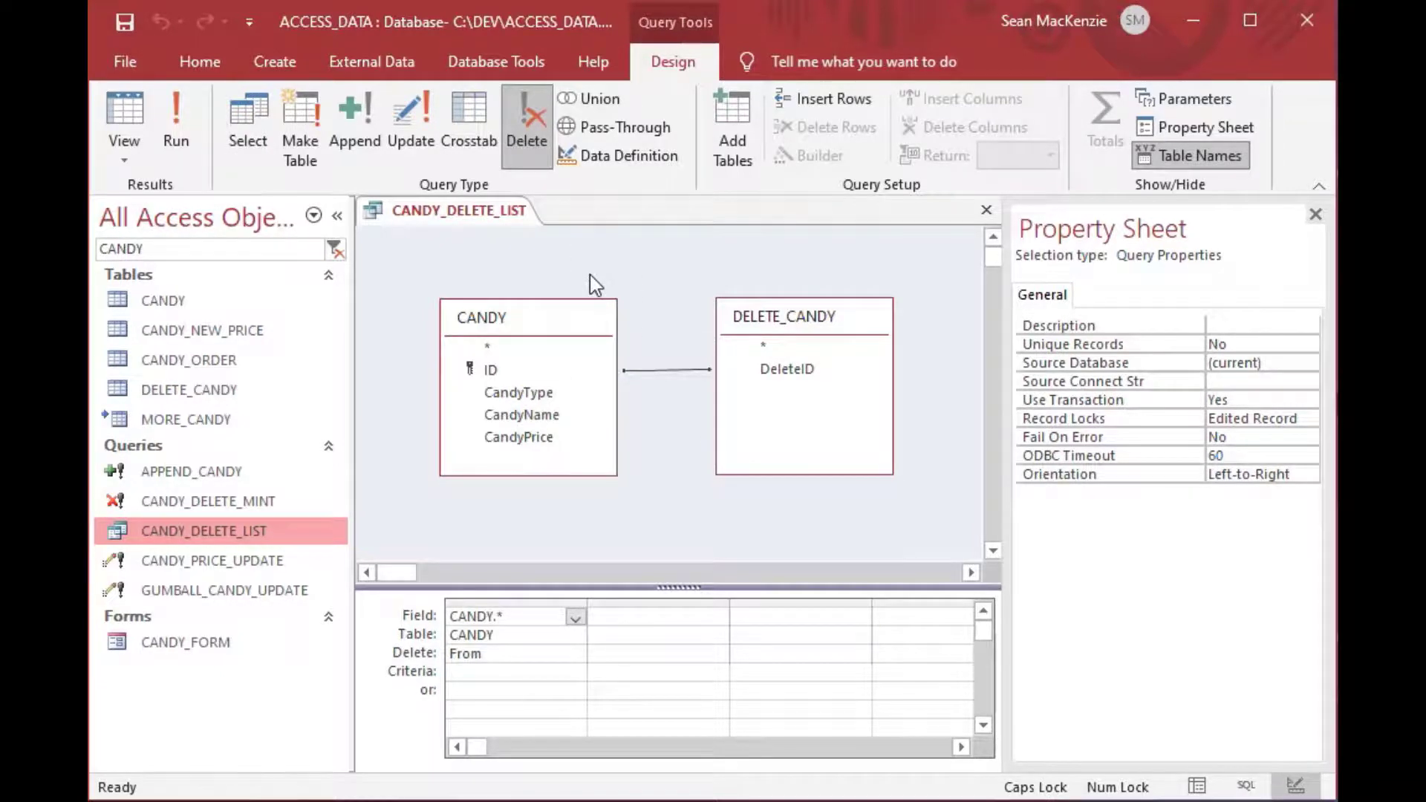
Step: Save the CANDY_DELETE_LIST delete query and close its design
key(ctrl+s)
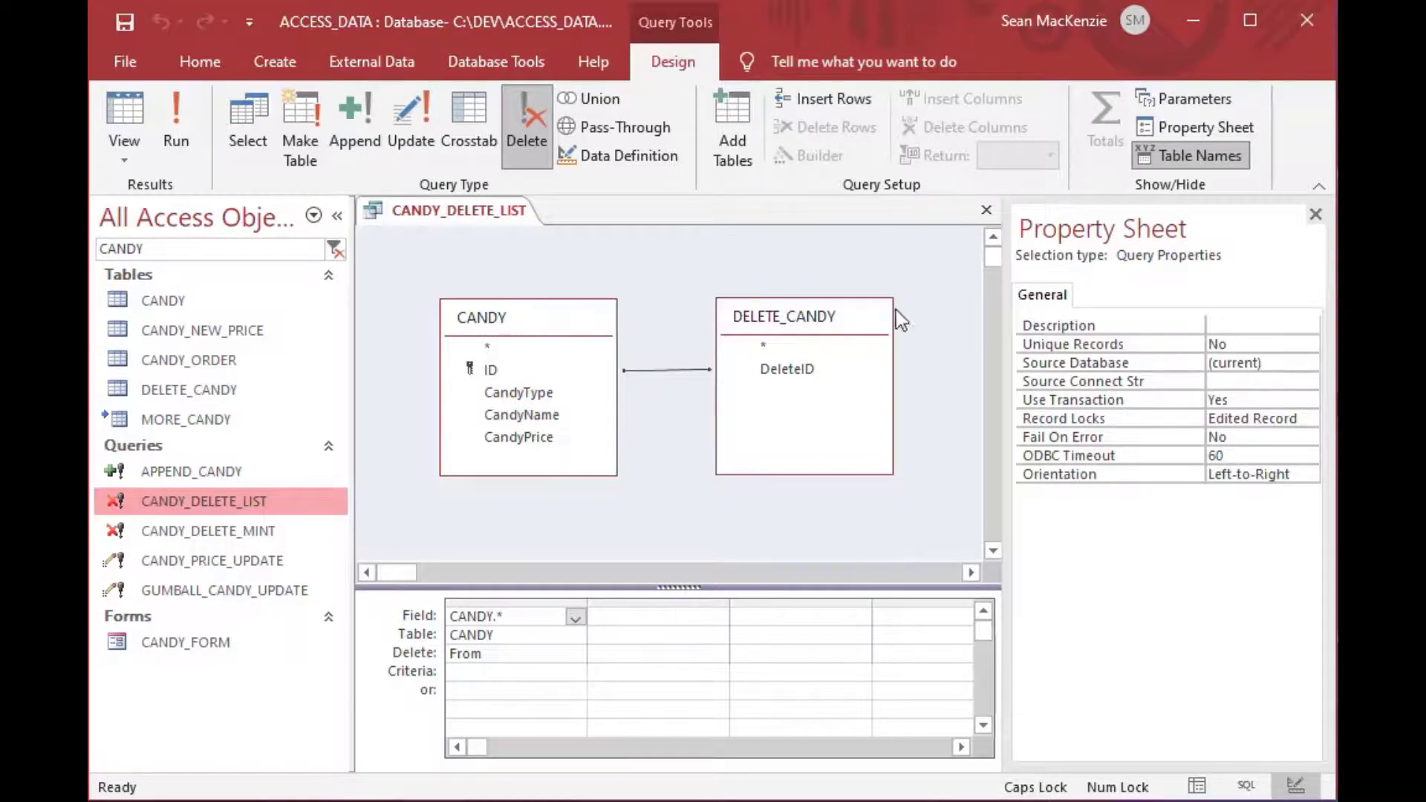
click(986, 213)
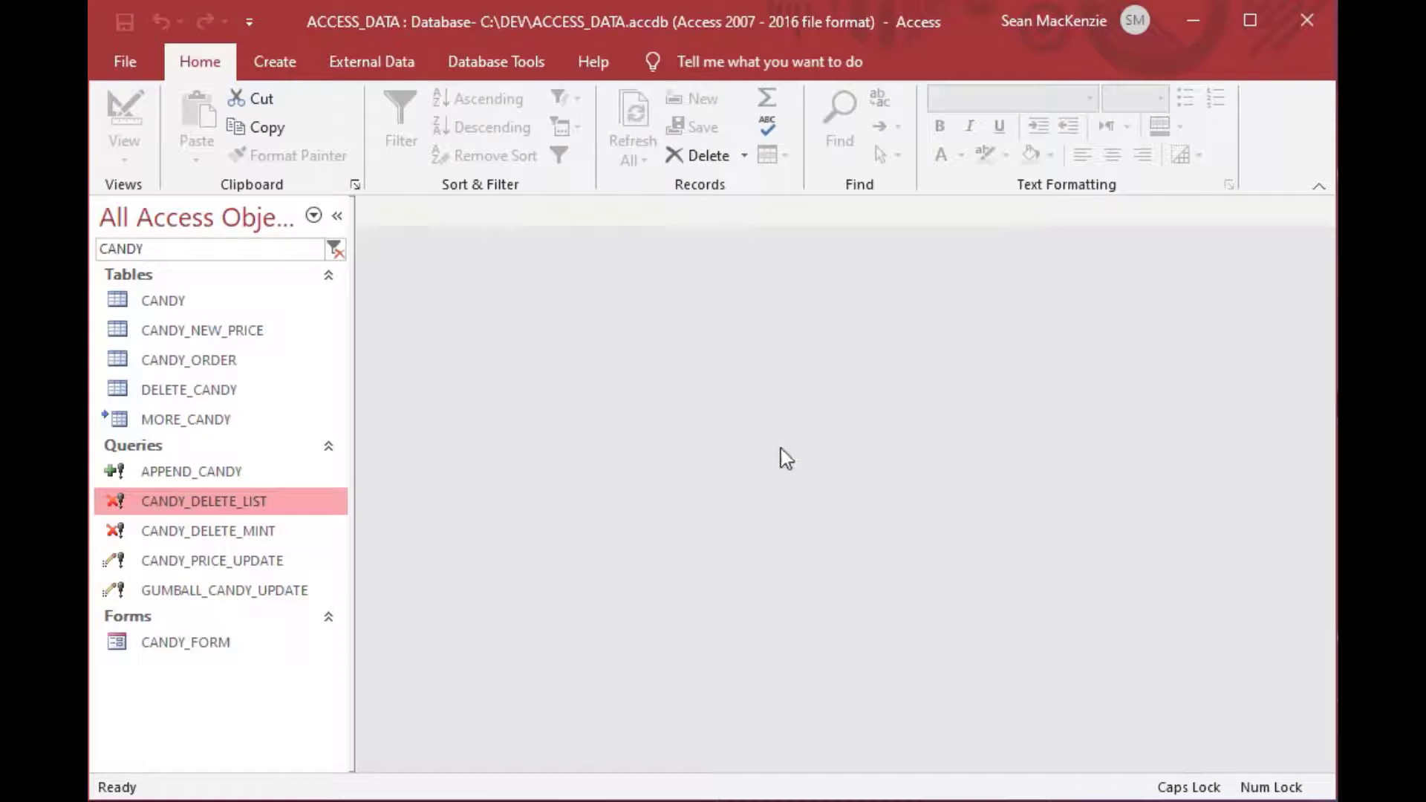
Step: Try to run the saved CANDY_DELETE_LIST delete query
double_click(141, 500)
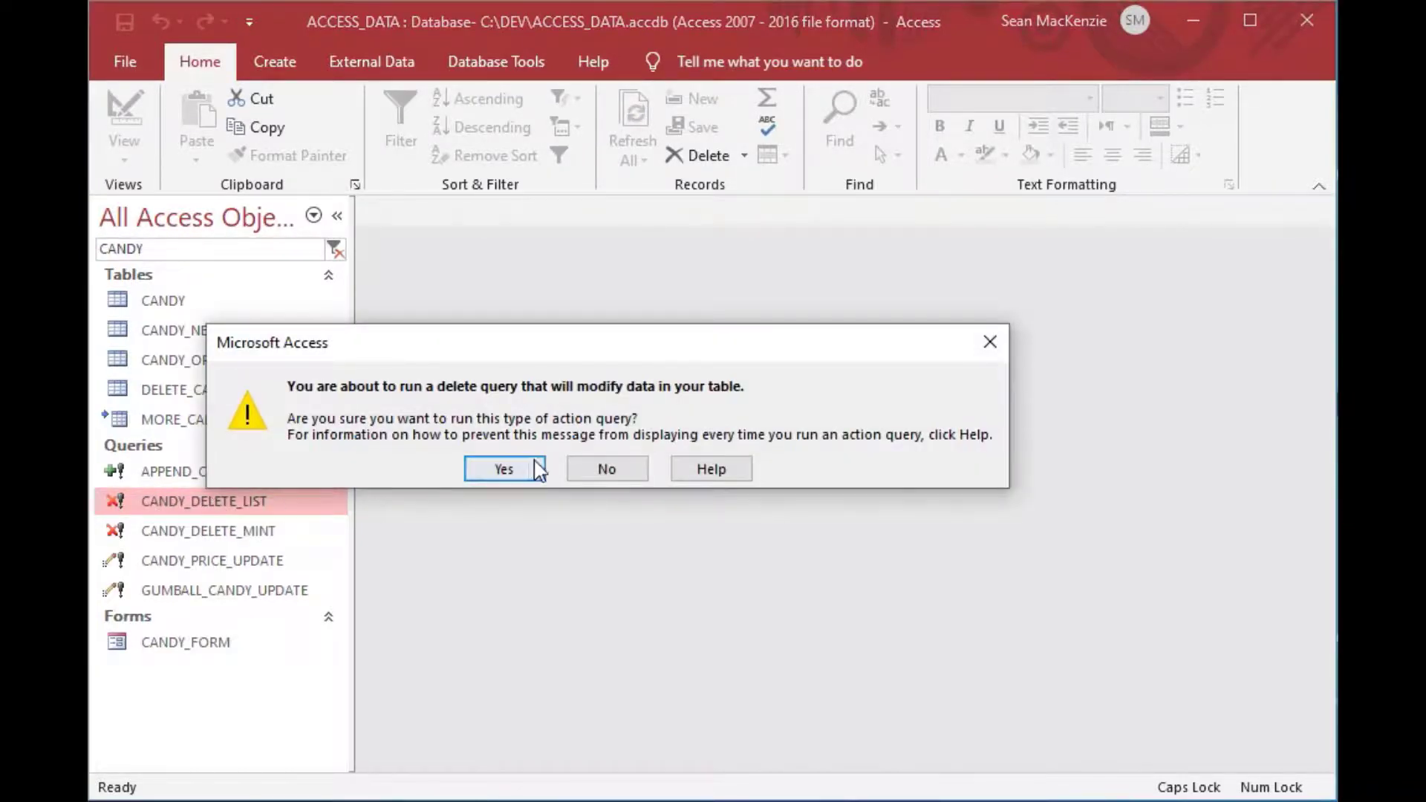
click(504, 470)
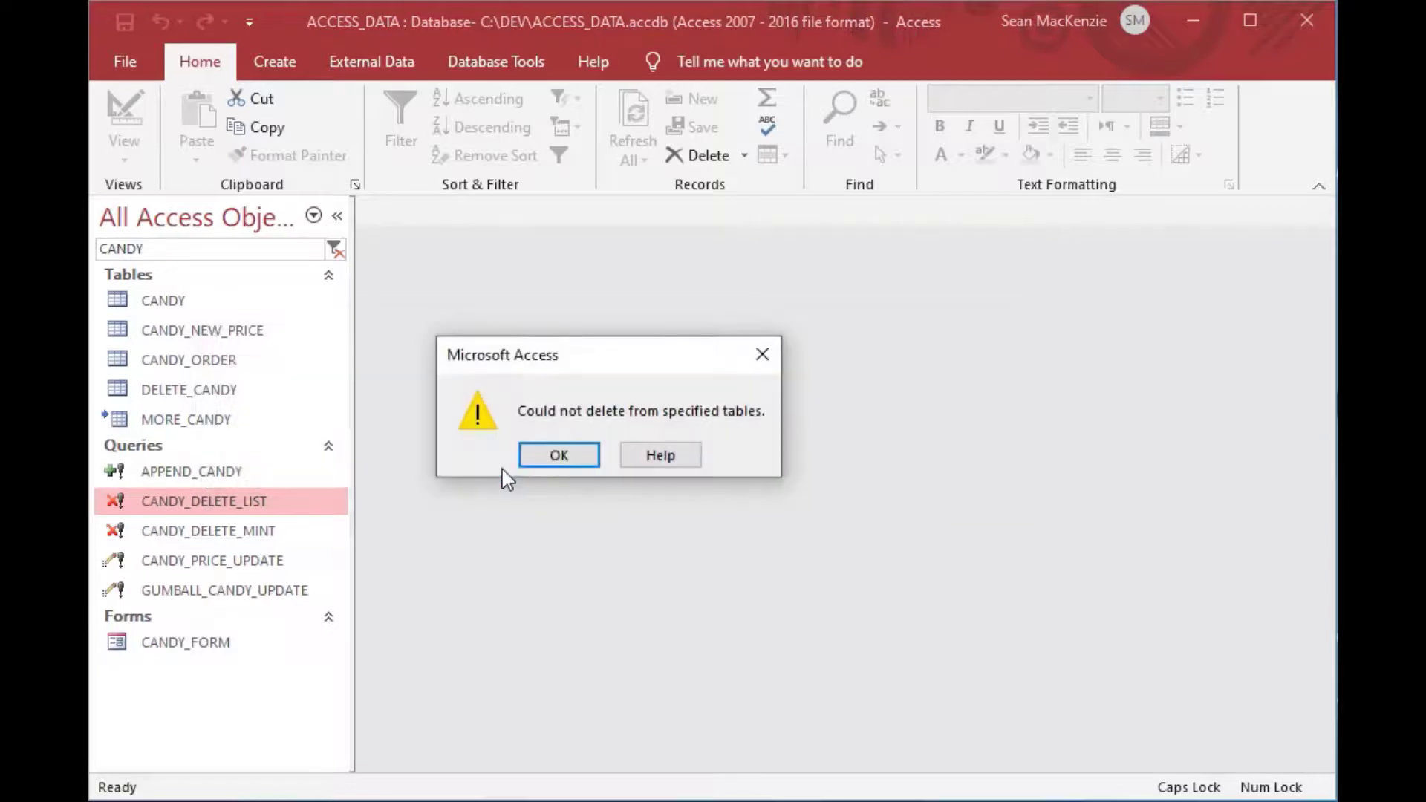
click(554, 461)
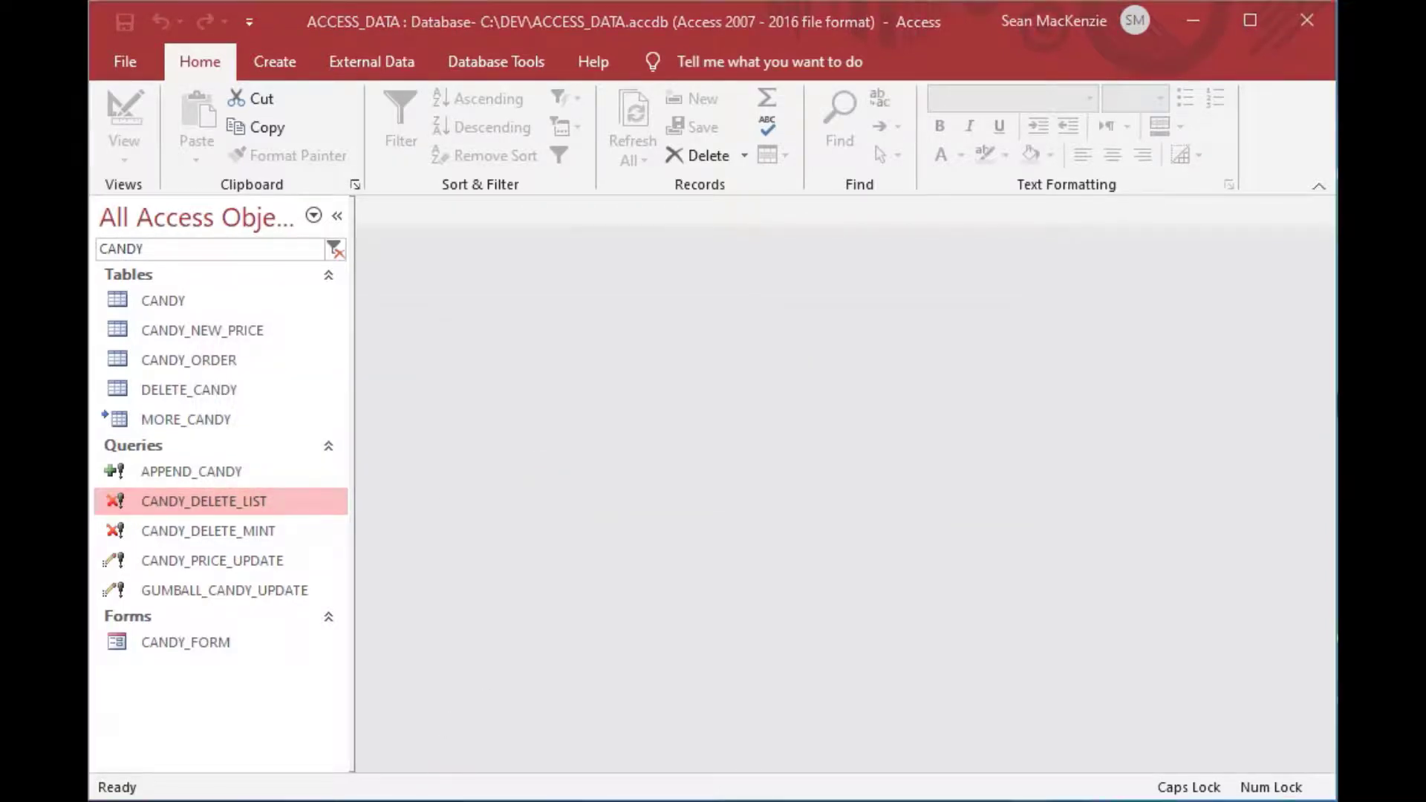
Step: Reopen CANDY_DELETE_LIST in Design View and set the query's Unique Records property to Yes
right_click(160, 500)
click(232, 542)
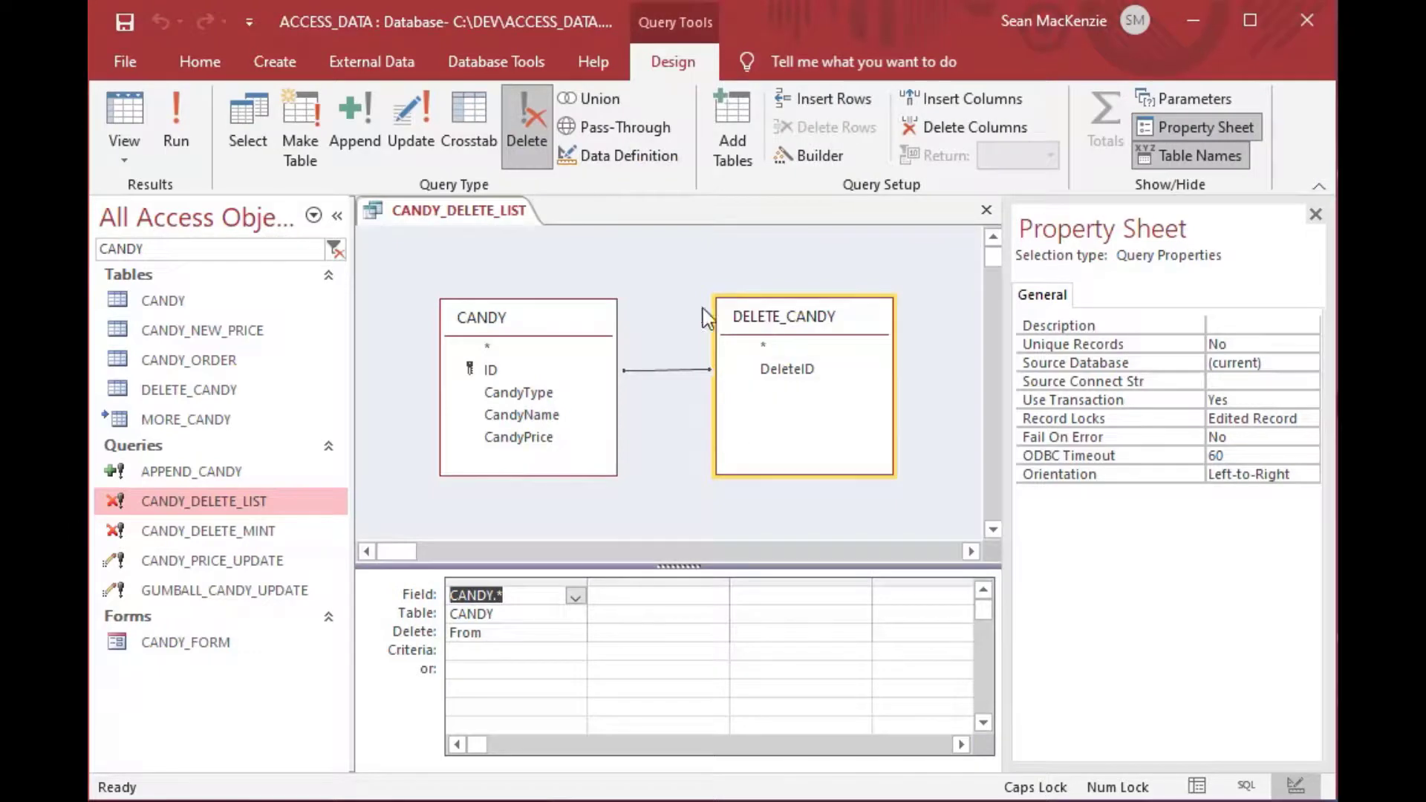
click(575, 323)
click(769, 325)
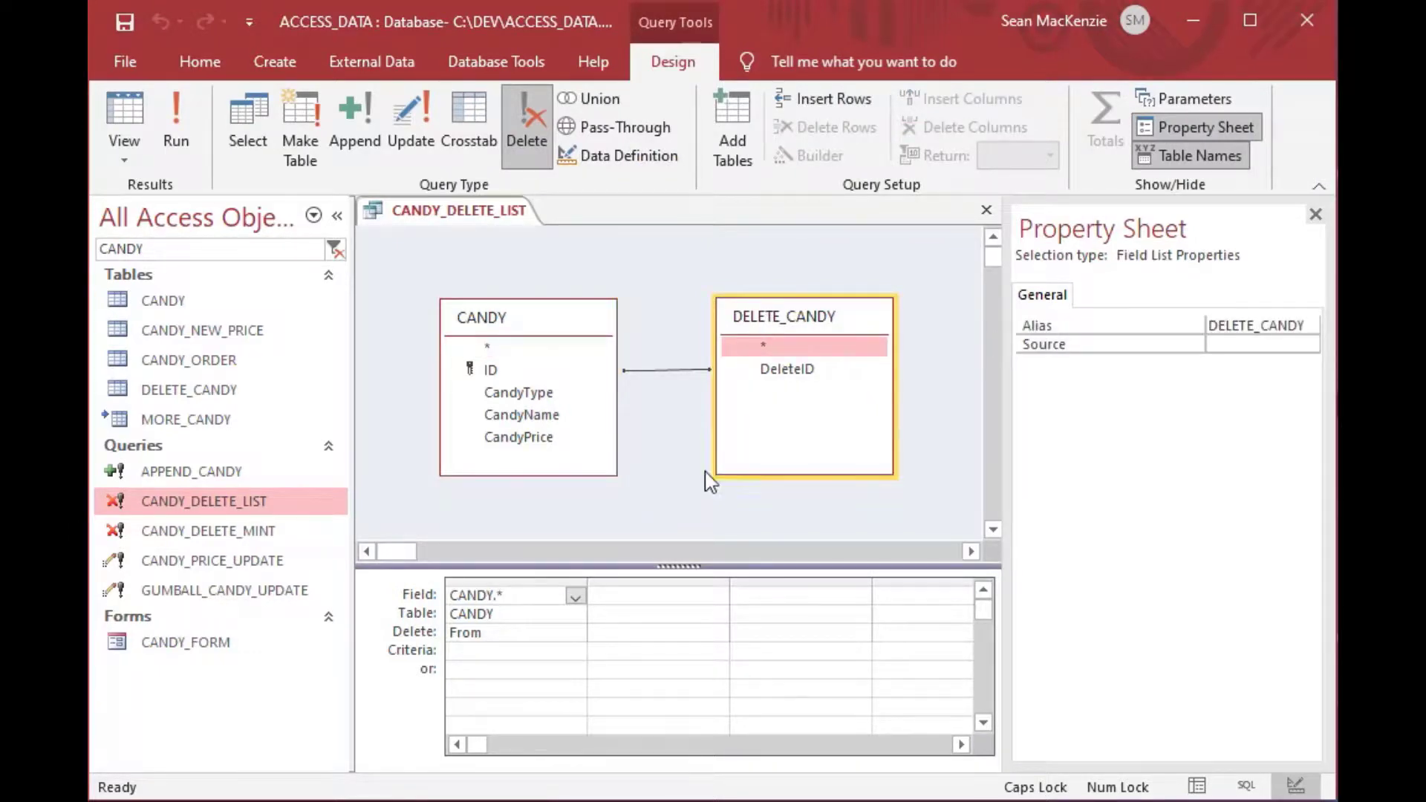
click(683, 473)
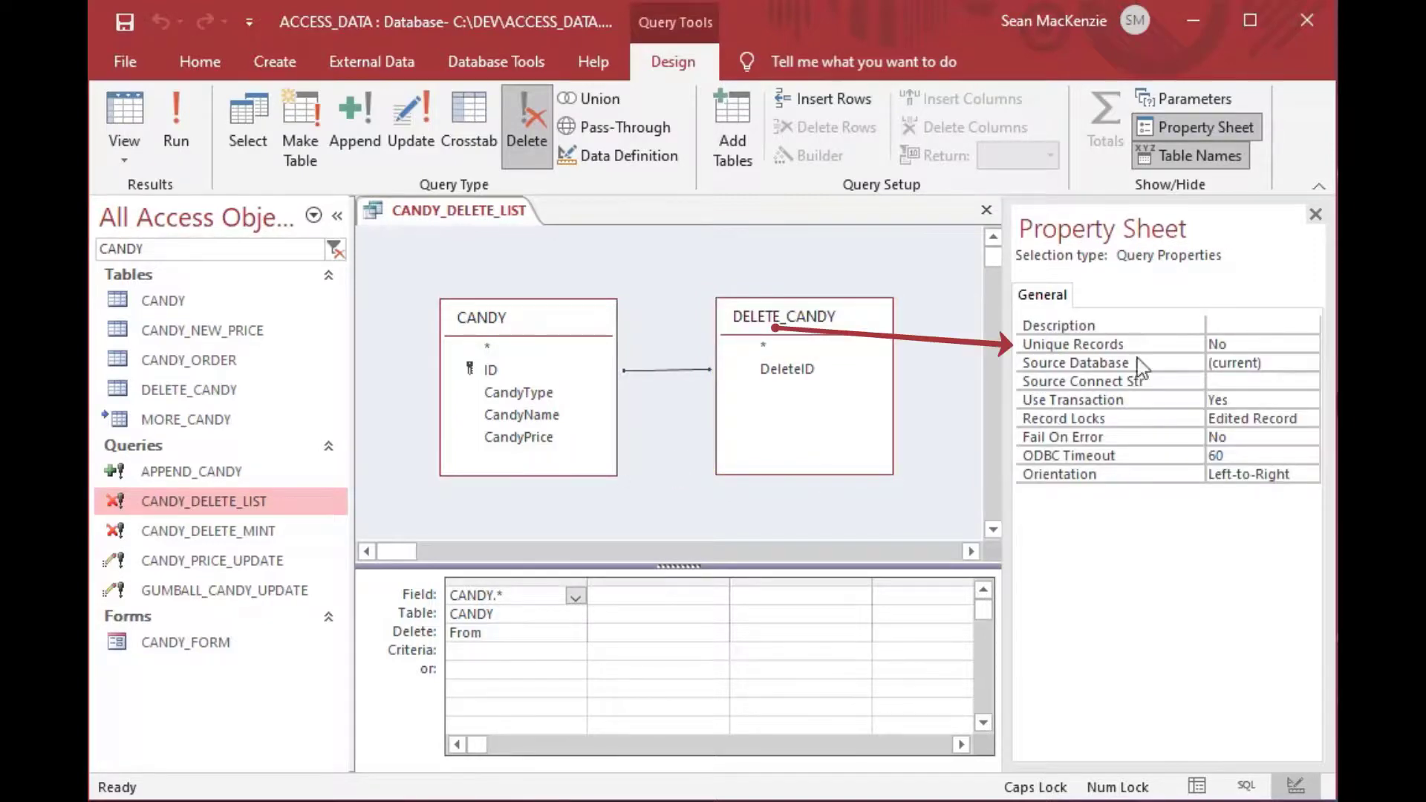
click(1280, 343)
click(1309, 344)
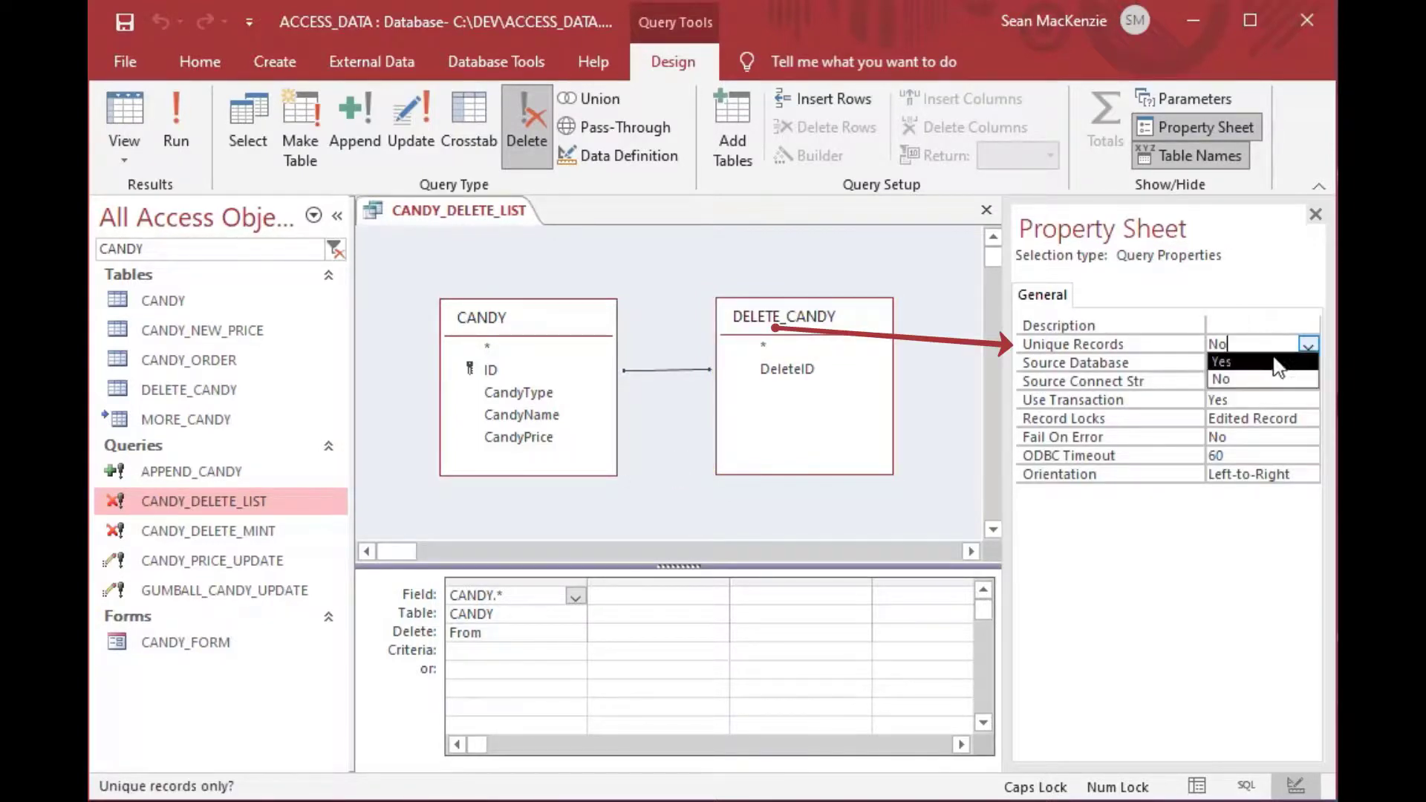
click(1252, 364)
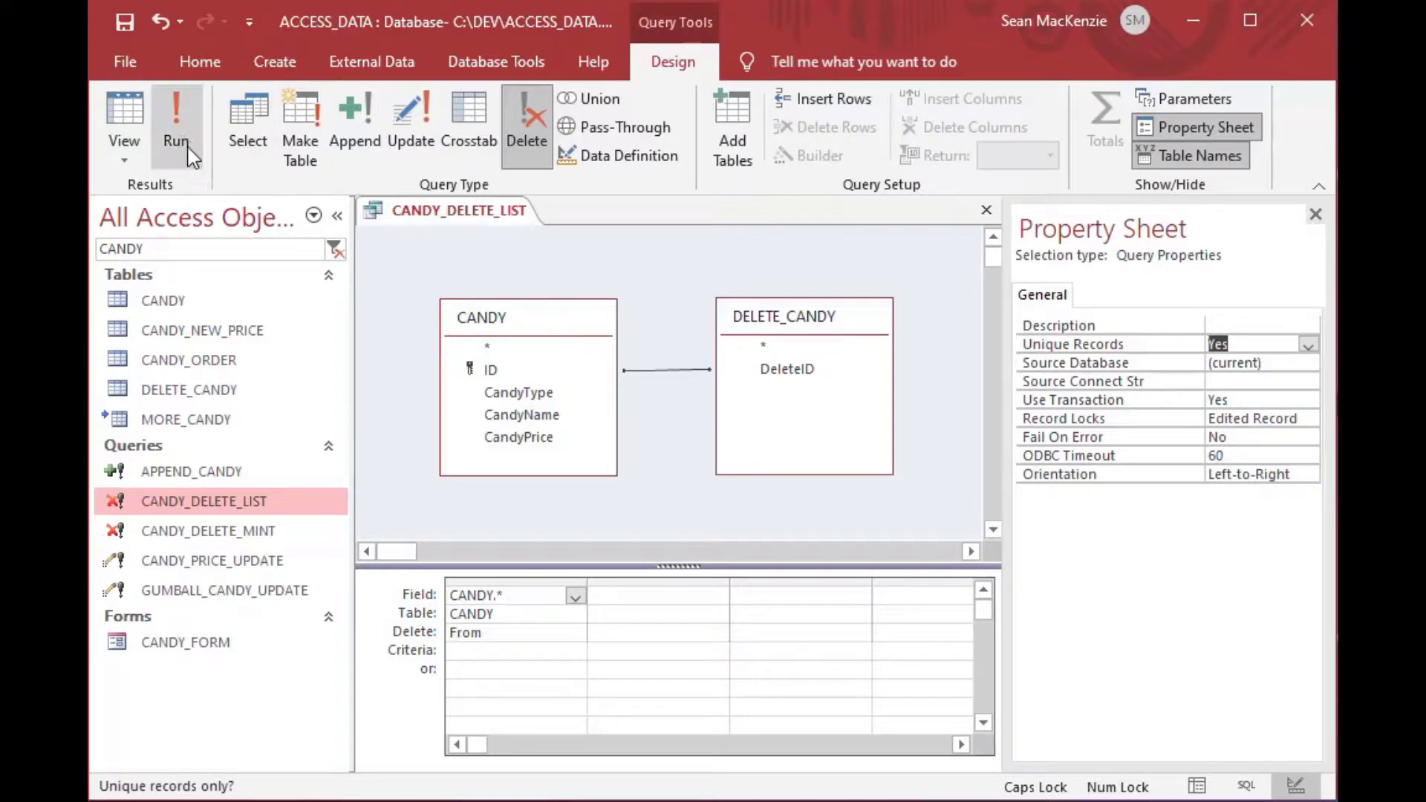
Step: Run CANDY_DELETE_LIST to delete the listed records, and open the CANDY table to check its remaining records
click(178, 119)
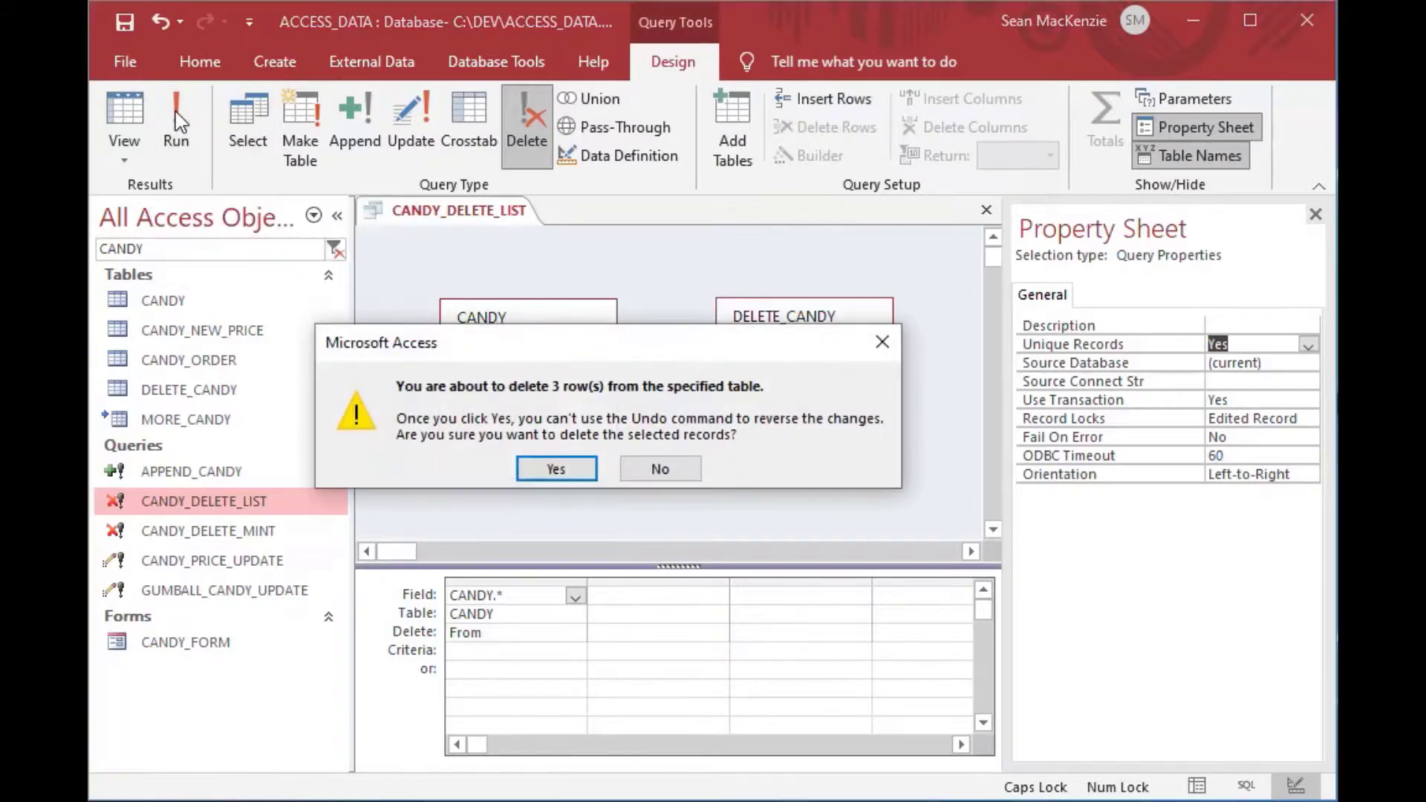
click(565, 469)
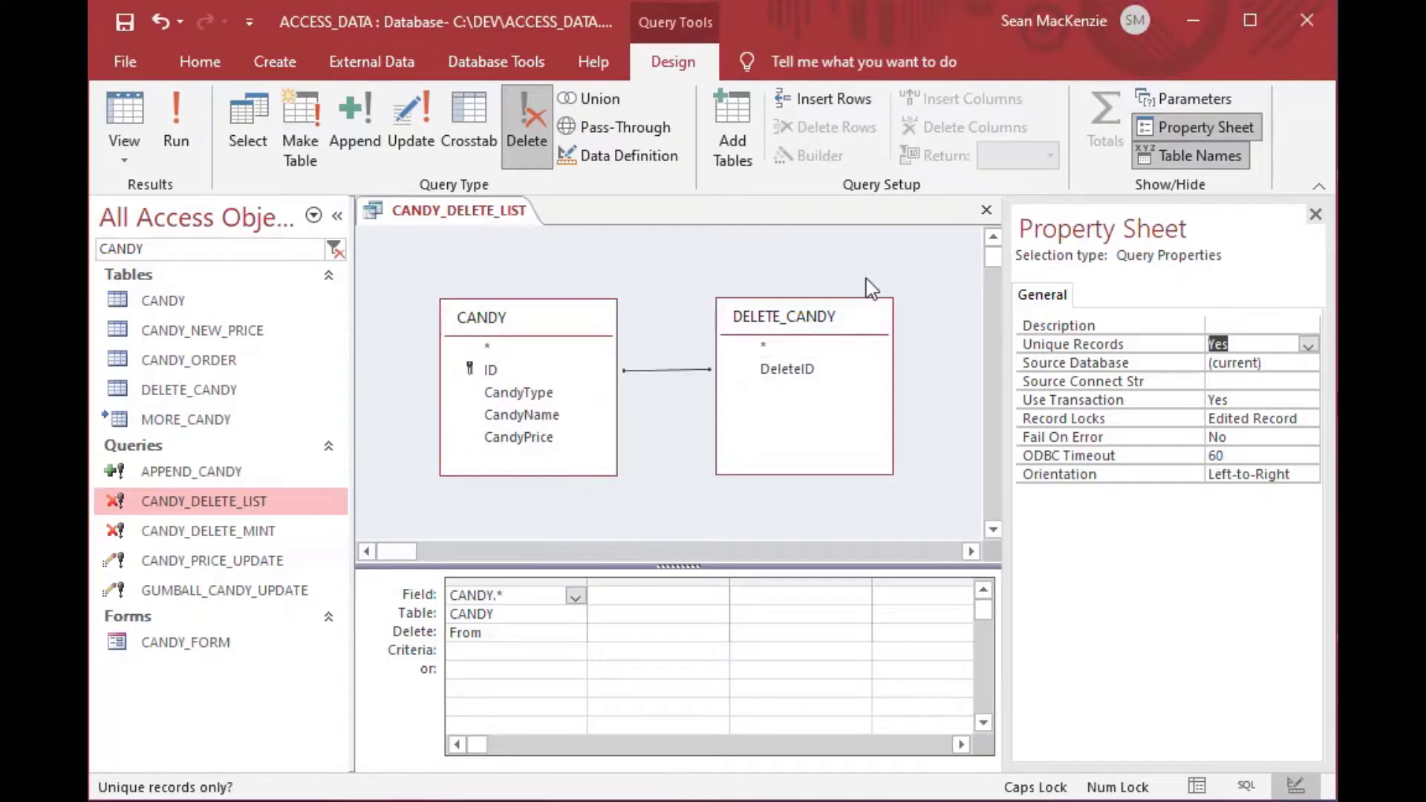
click(988, 214)
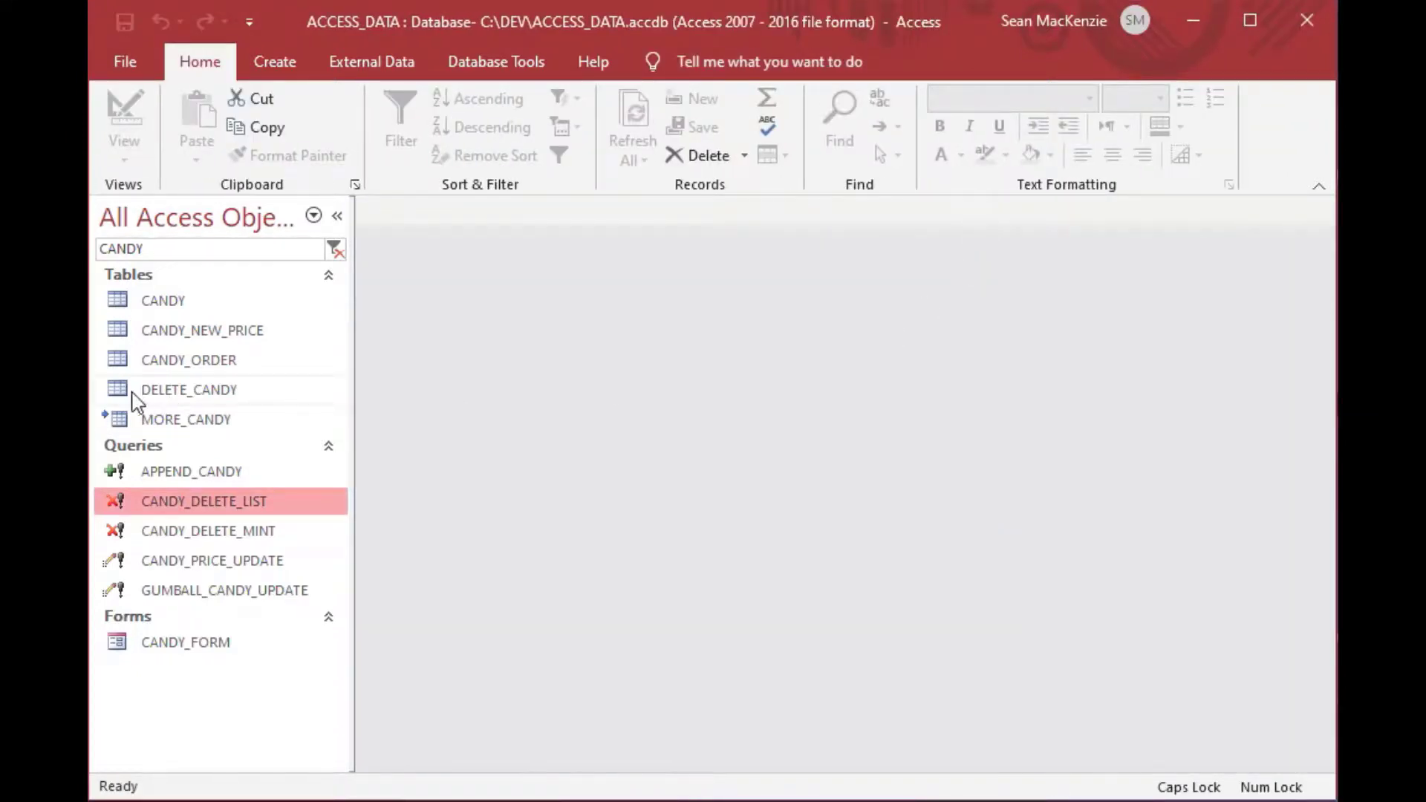
double_click(120, 307)
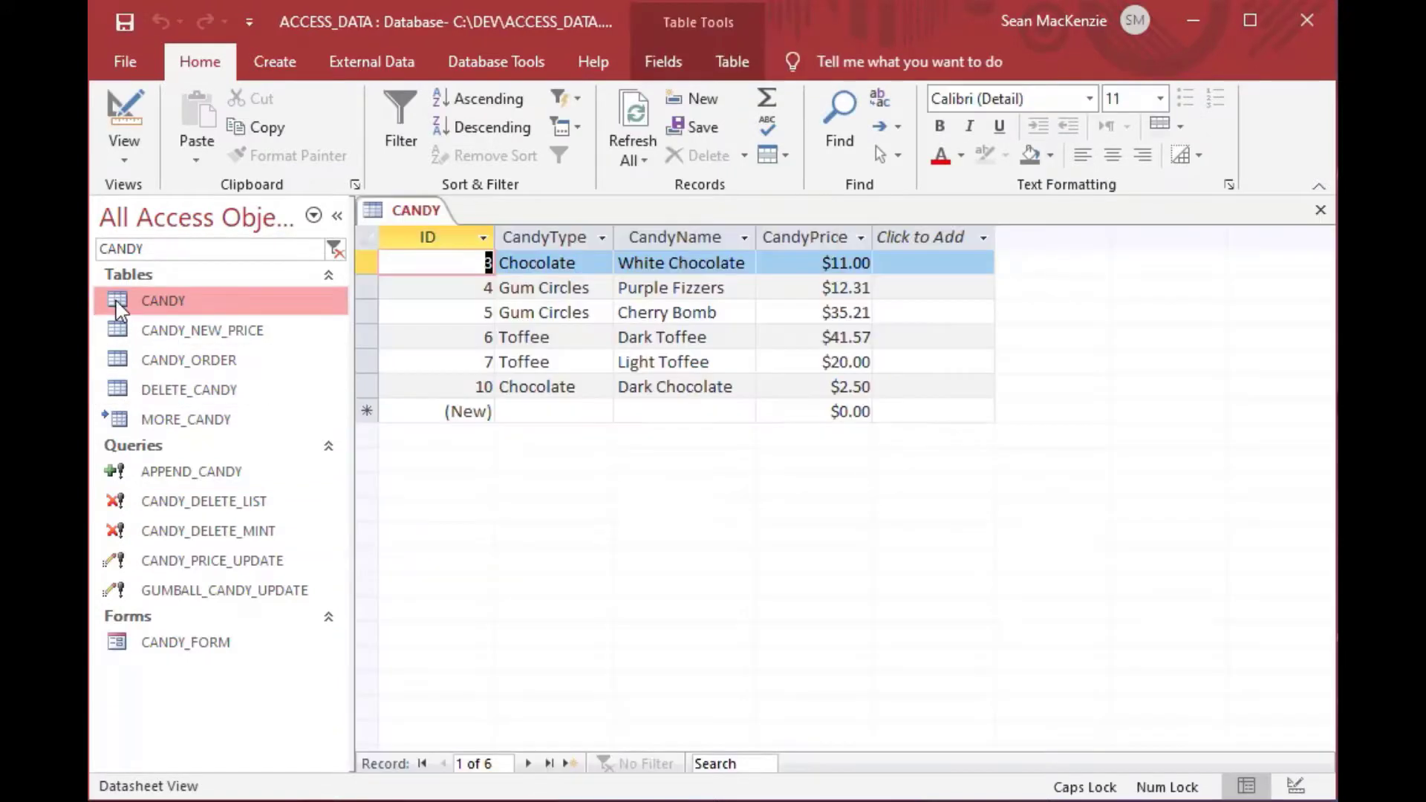